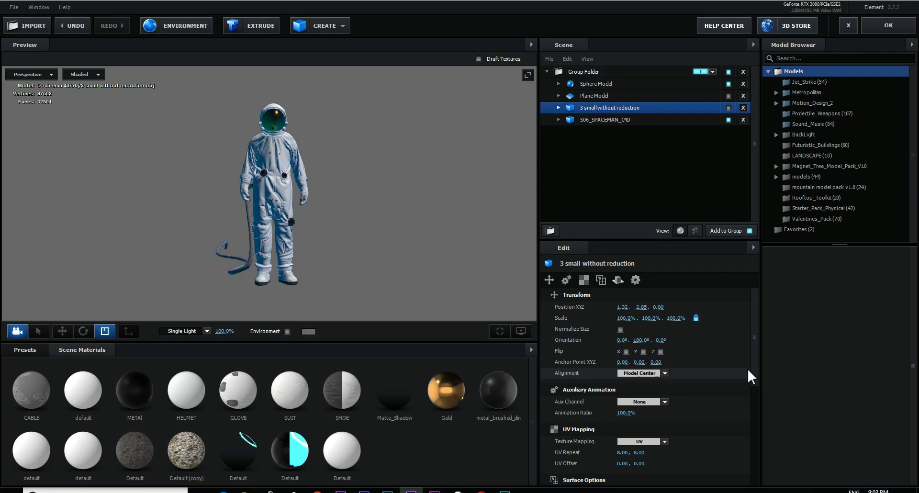
Orbit the Element 3D preview around the astronaut.
drag(375, 271, 369, 206)
click(531, 44)
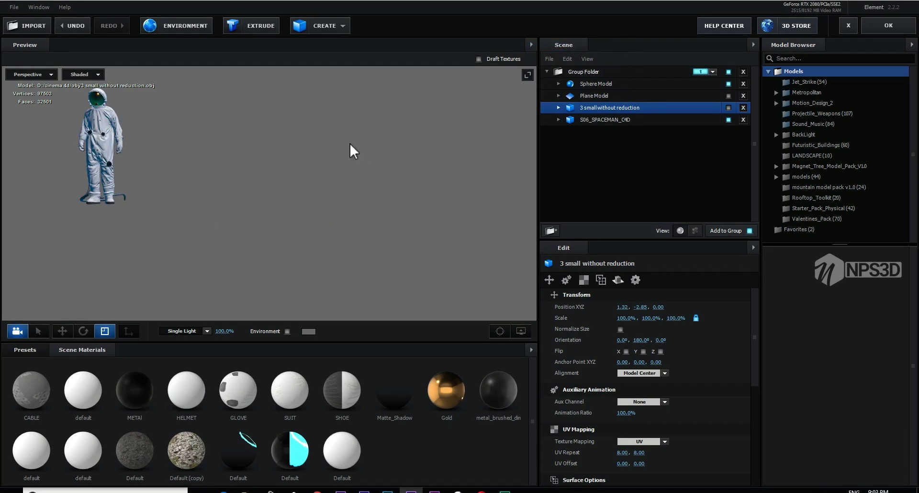
drag(336, 144, 516, 199)
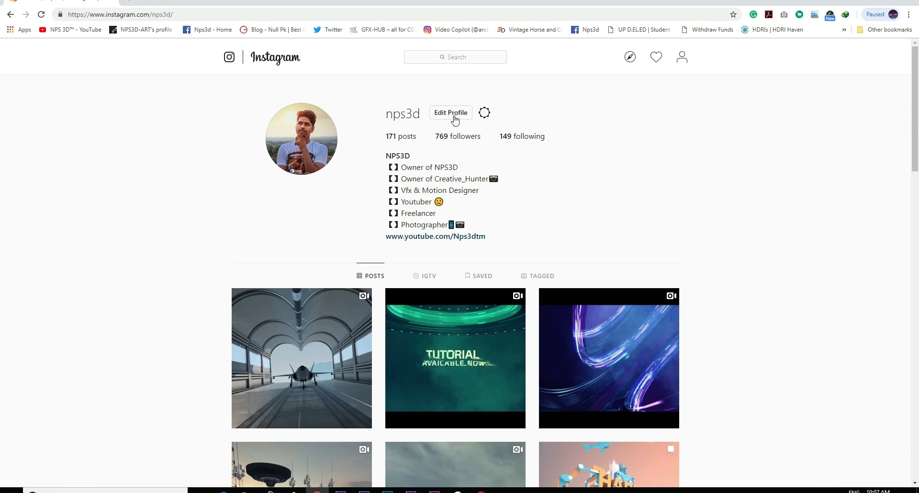
drag(916, 93, 917, 149)
Browse the space corridor landing reference posts, then return to the profile.
click(320, 188)
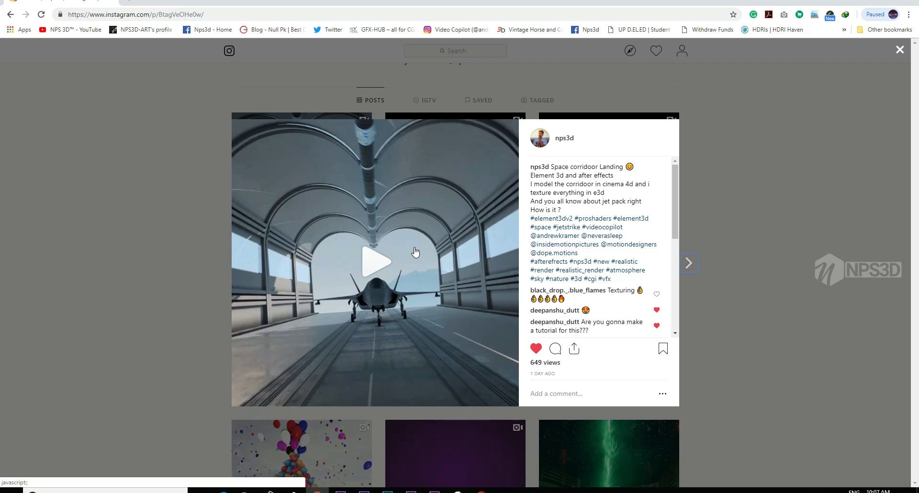
key(Right)
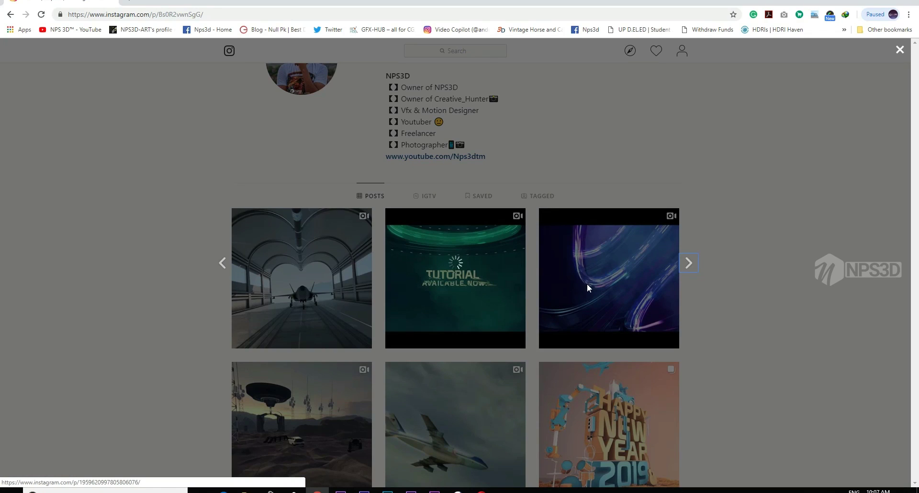
click(775, 330)
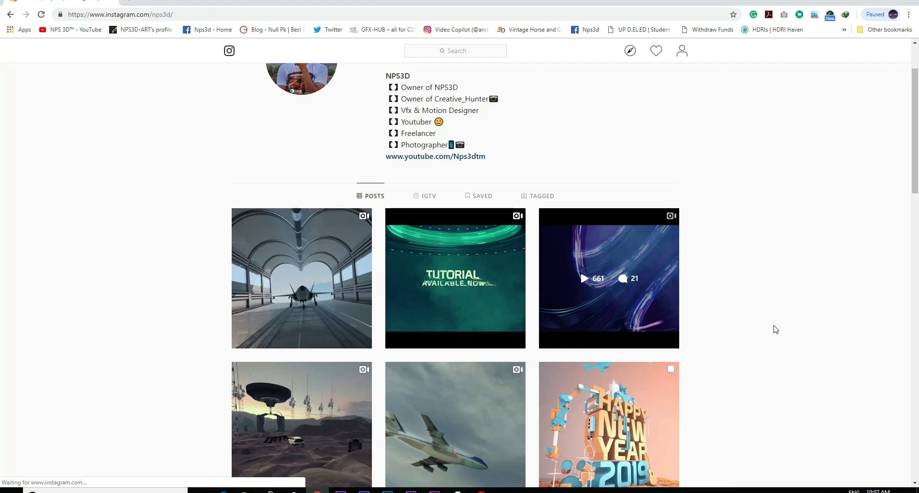
scroll(750, 325, down, 3)
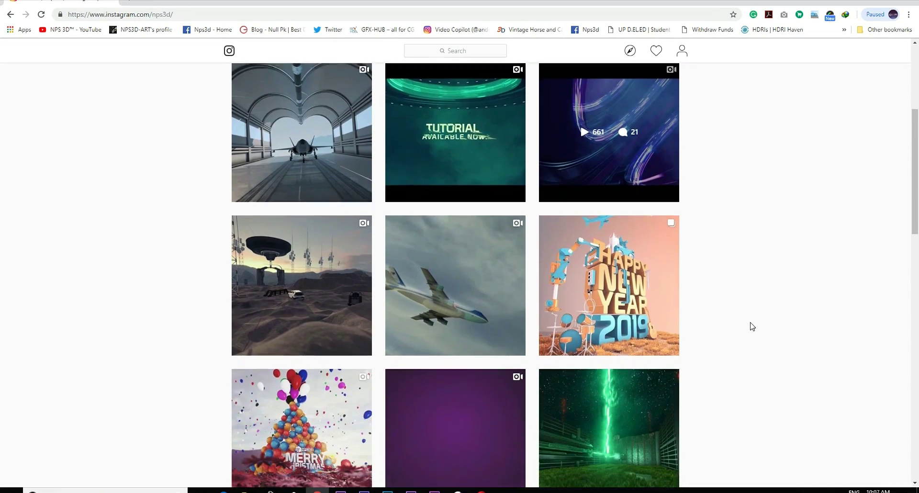
scroll(752, 326, down, 8)
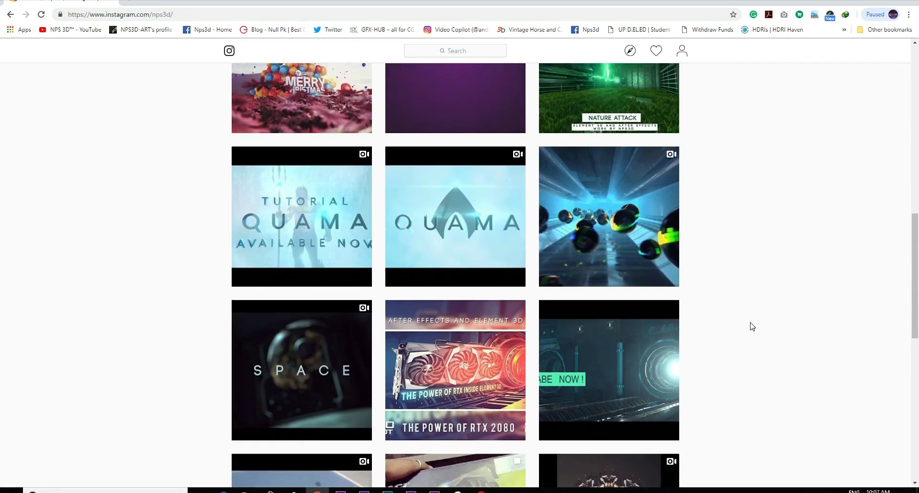
scroll(752, 326, down, 10)
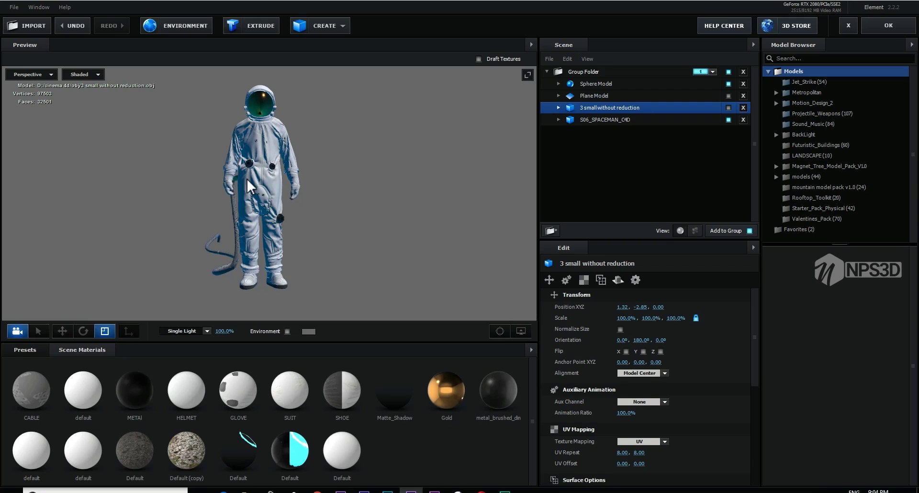
Reframe the astronaut, select S06_SPACEMAN_C4D and the '3 small without reduction' terrain, and pull the camera back.
drag(263, 182, 335, 193)
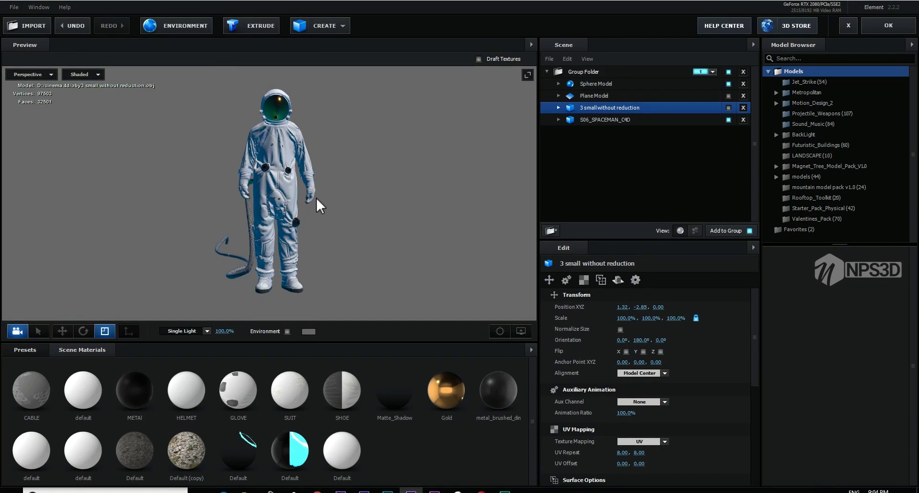
drag(264, 199, 291, 159)
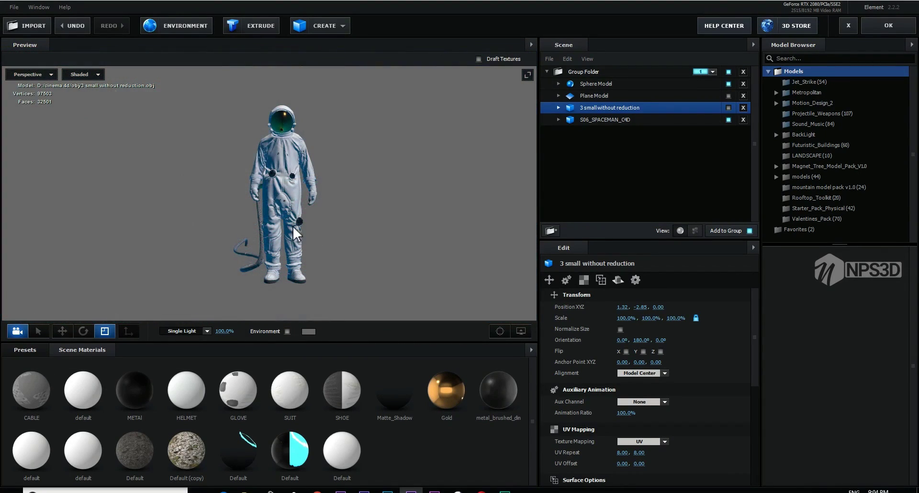
drag(319, 231, 358, 231)
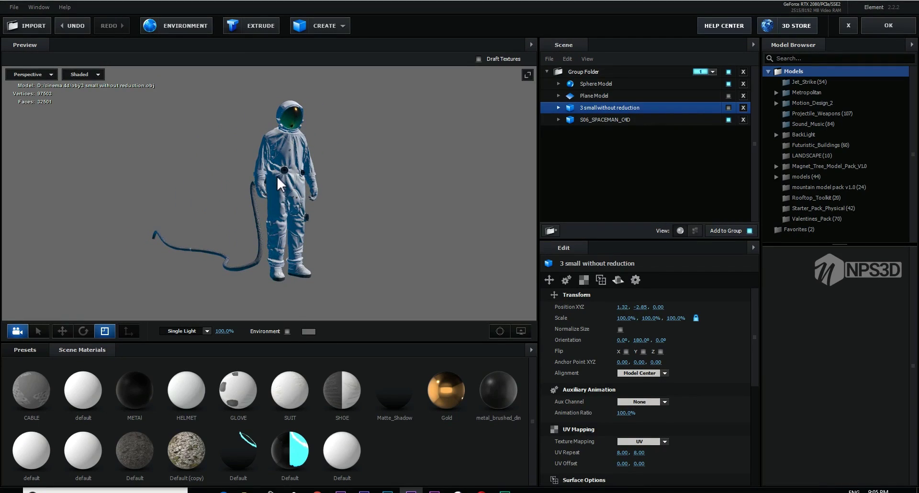
drag(277, 177, 241, 187)
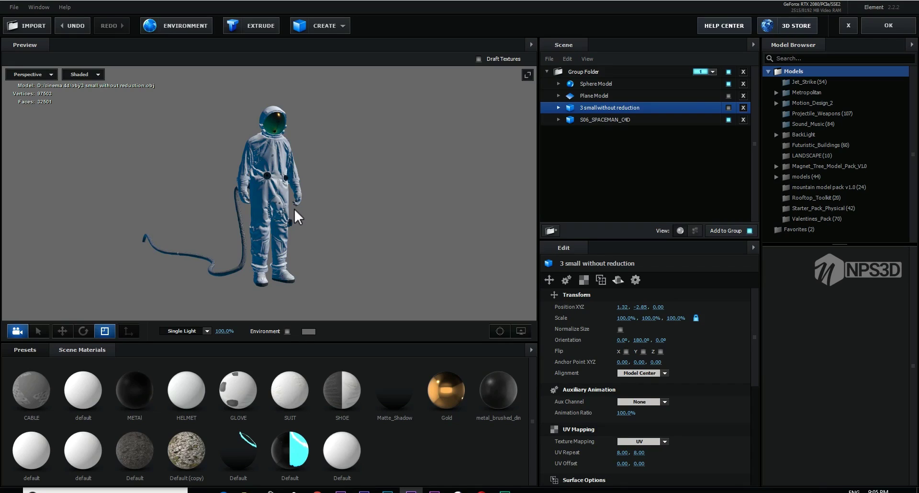
scroll(291, 199, up, 5)
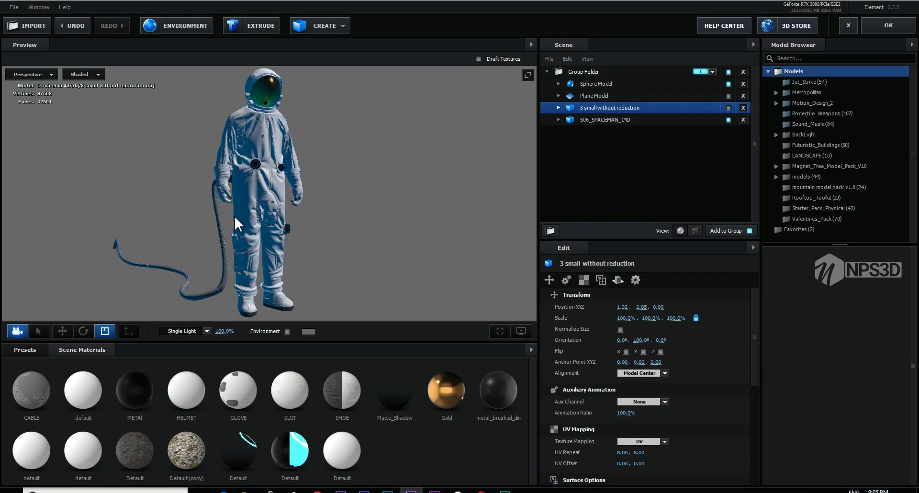
drag(257, 246, 266, 218)
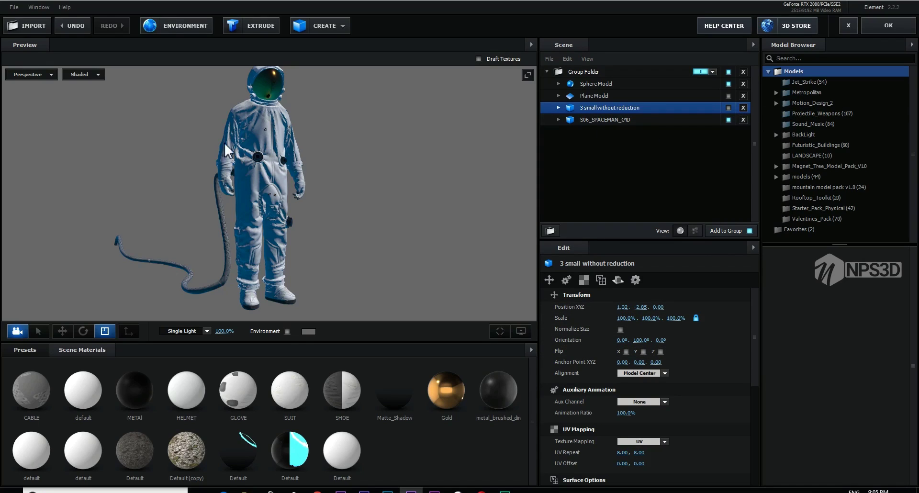
click(661, 117)
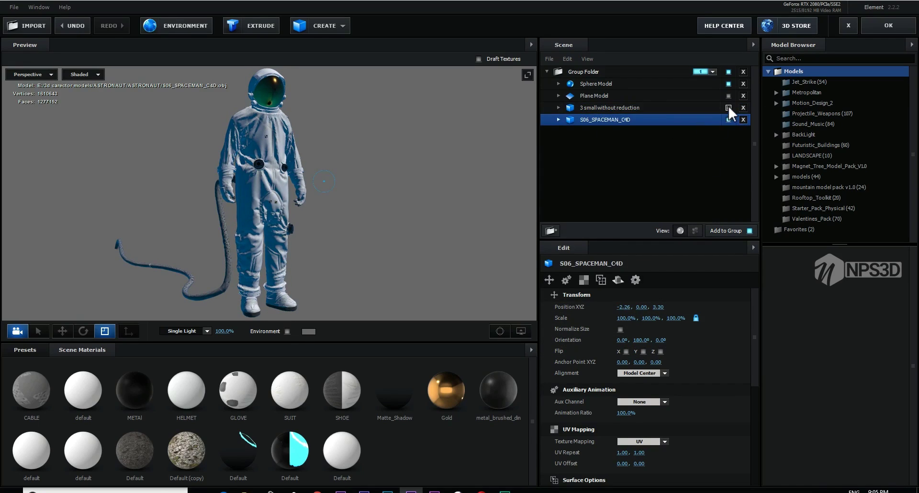
click(642, 107)
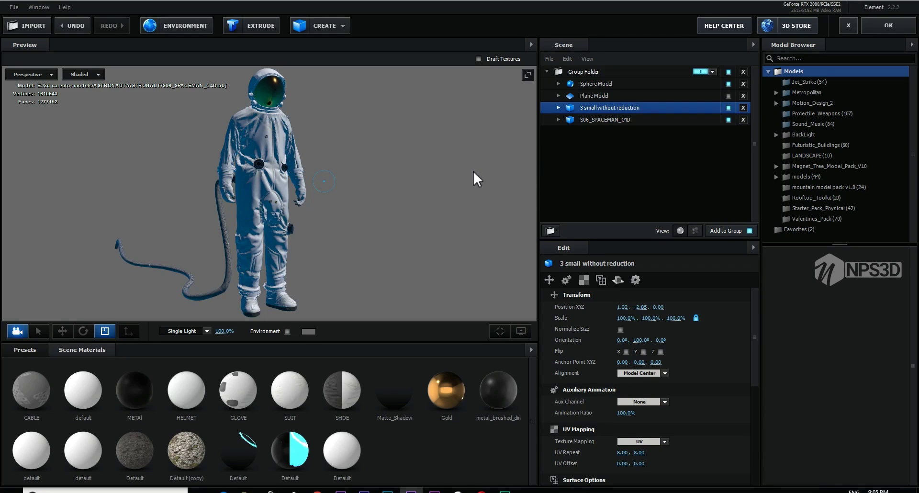
drag(473, 171, 316, 205)
Keep the '3 small without reduction' terrain's Reflect Mode at Default and frame the astronaut on it.
click(618, 279)
click(639, 307)
click(641, 309)
drag(347, 271, 388, 237)
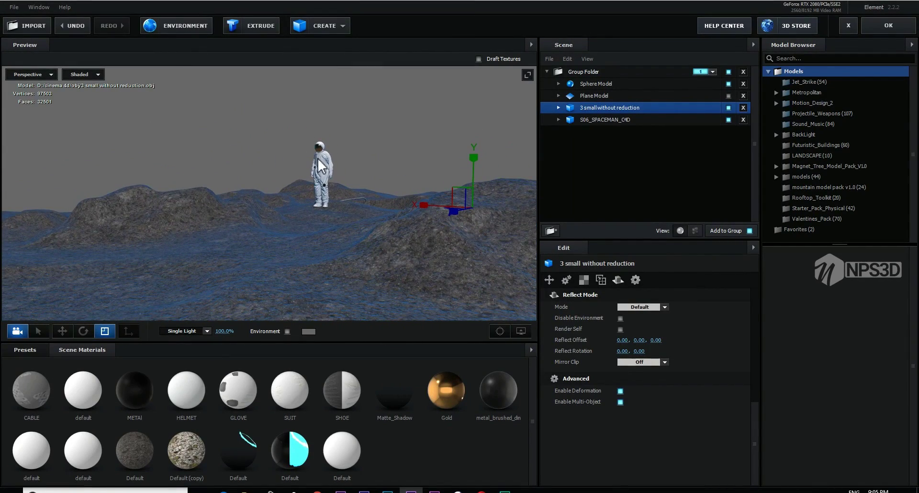
scroll(331, 165, up, 5)
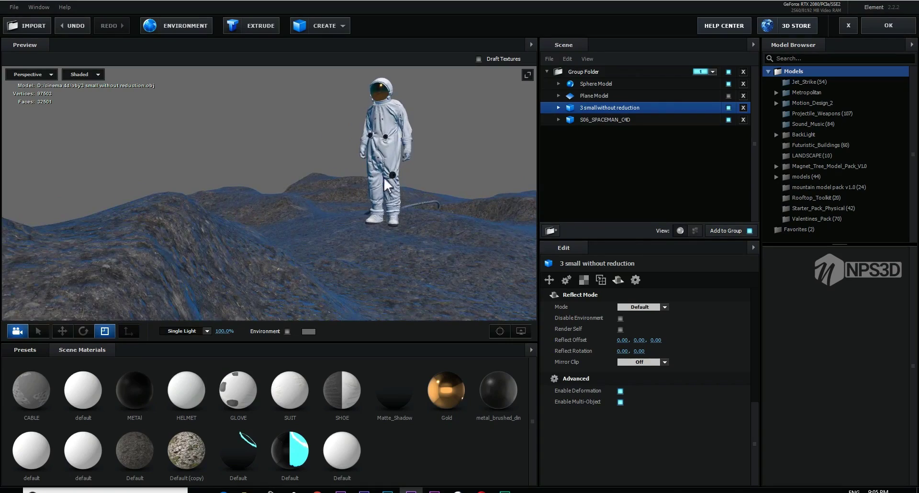
drag(387, 184, 340, 217)
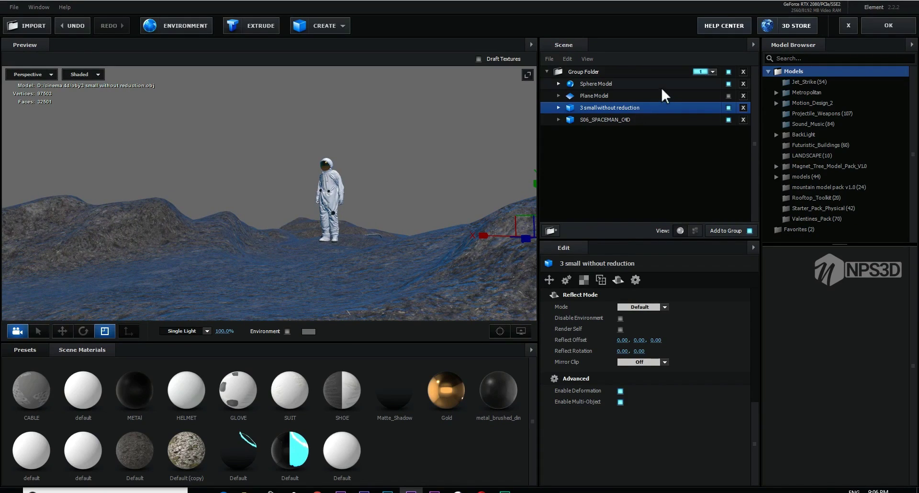
Enable the Plane Model and make its Default material Visible to Camera, showing the cyan ring.
click(629, 95)
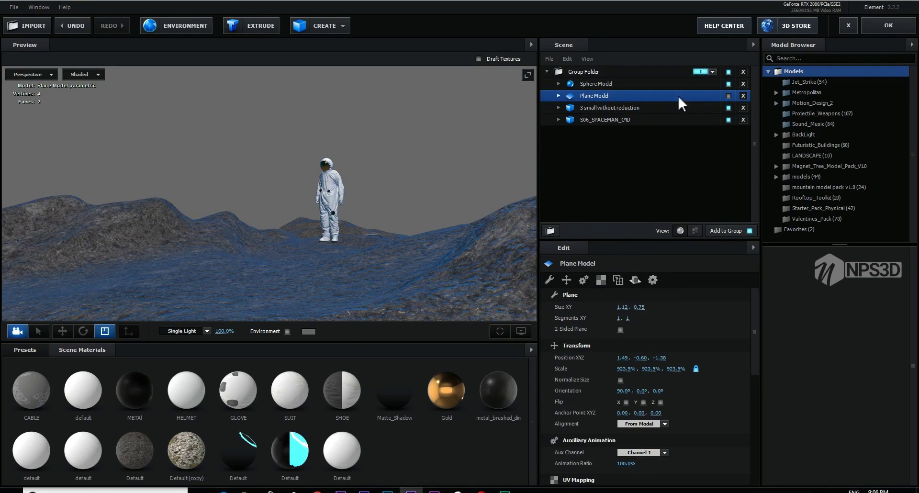
click(727, 96)
click(558, 95)
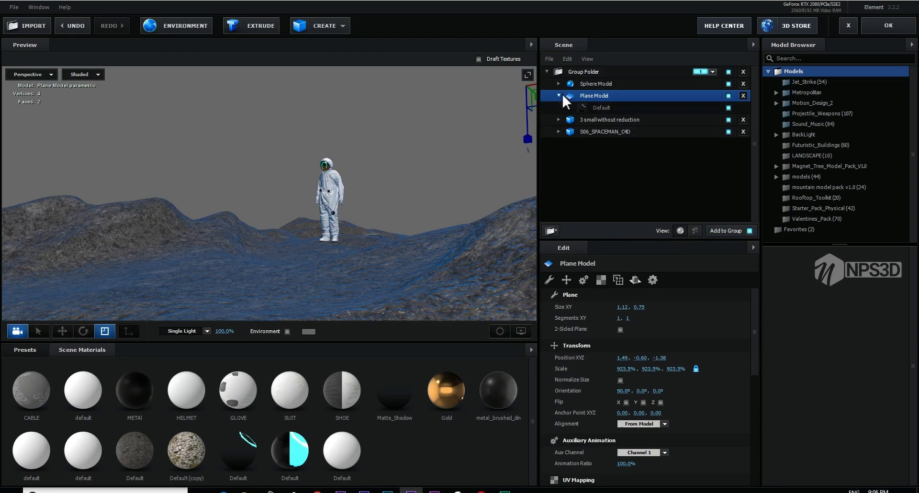
click(598, 107)
scroll(671, 405, down, 10)
scroll(665, 413, down, 2)
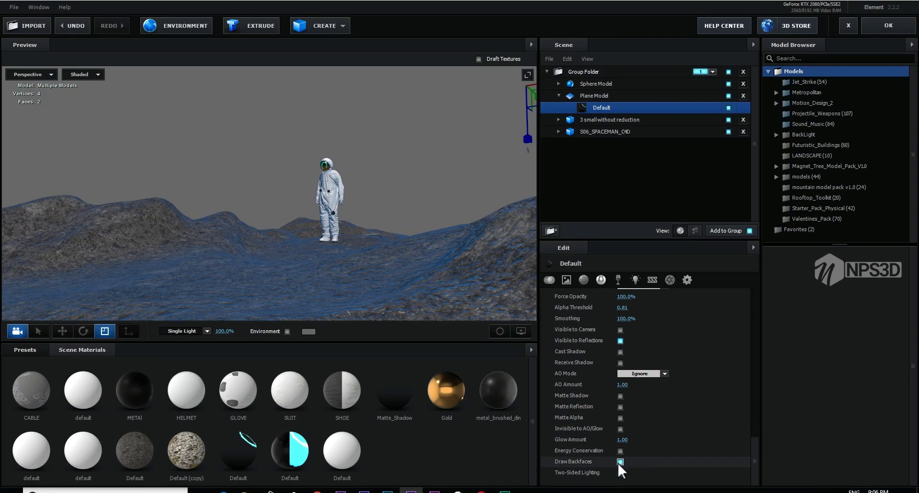
click(620, 329)
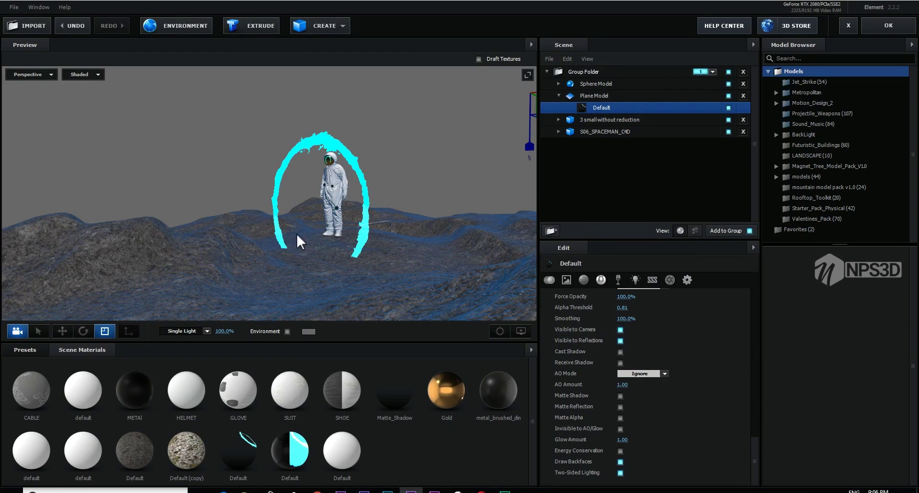
Inspect the ring around the astronaut, then turn Visible to Camera off again.
scroll(335, 158, up, 10)
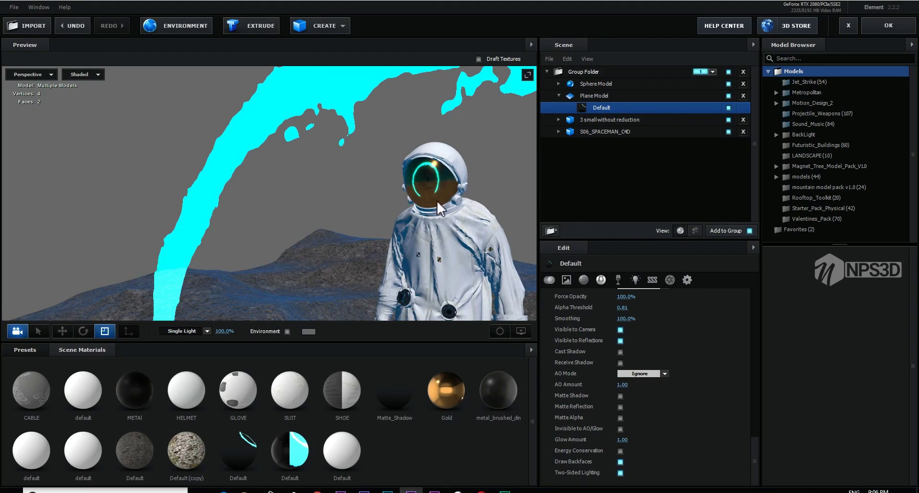
scroll(423, 184, down, 10)
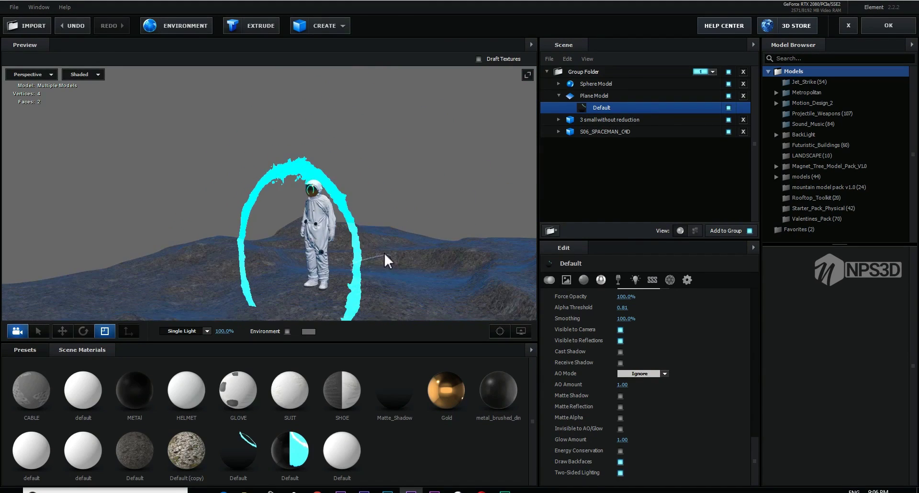
drag(371, 191, 402, 193)
scroll(412, 238, down, 1)
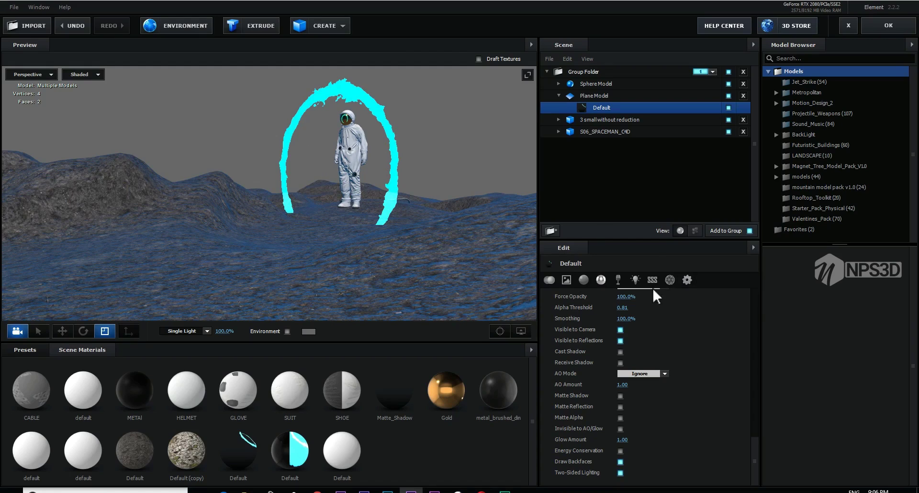
click(620, 330)
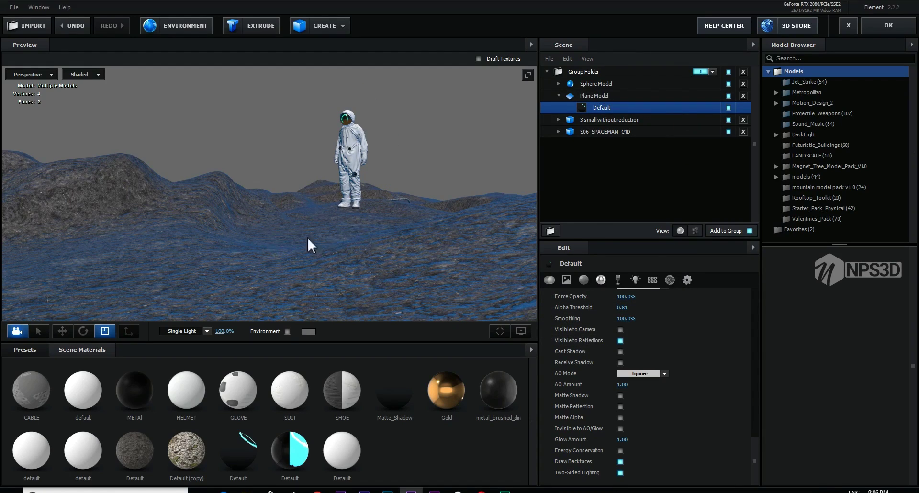
Set the terrain's reflection to Mirror Surface and enable the Sphere Model.
click(606, 119)
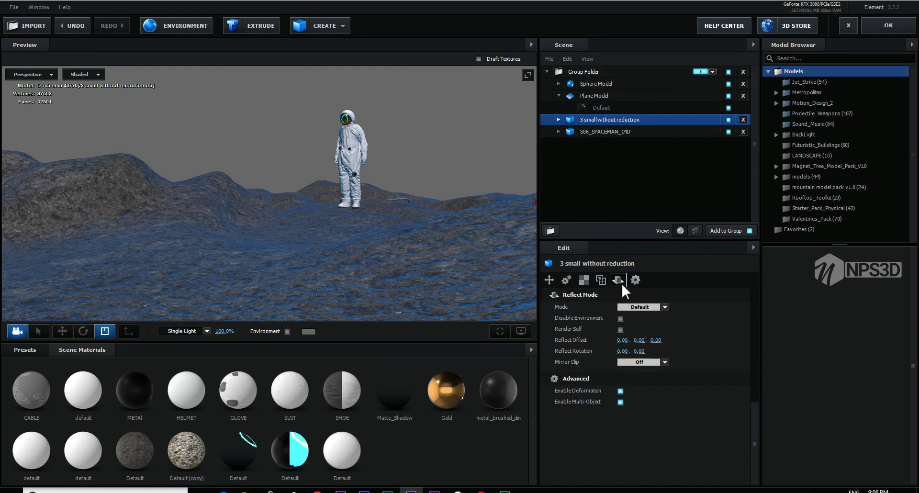
click(634, 307)
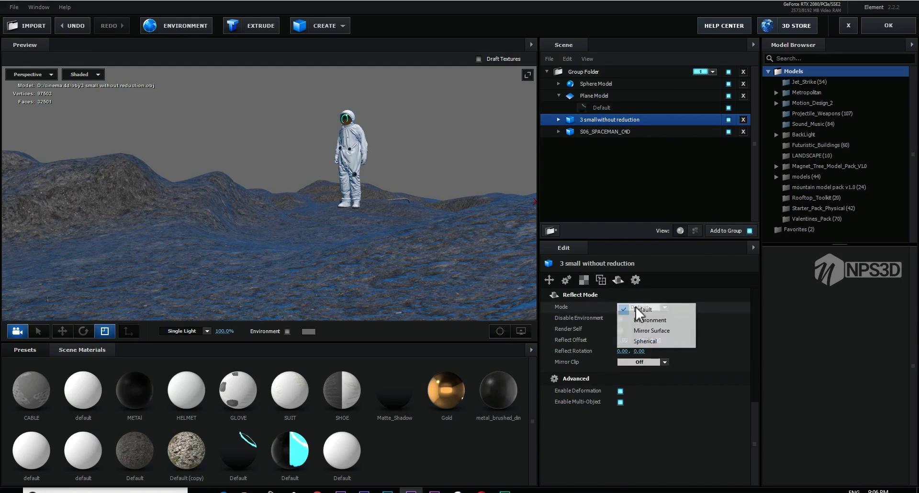
click(644, 329)
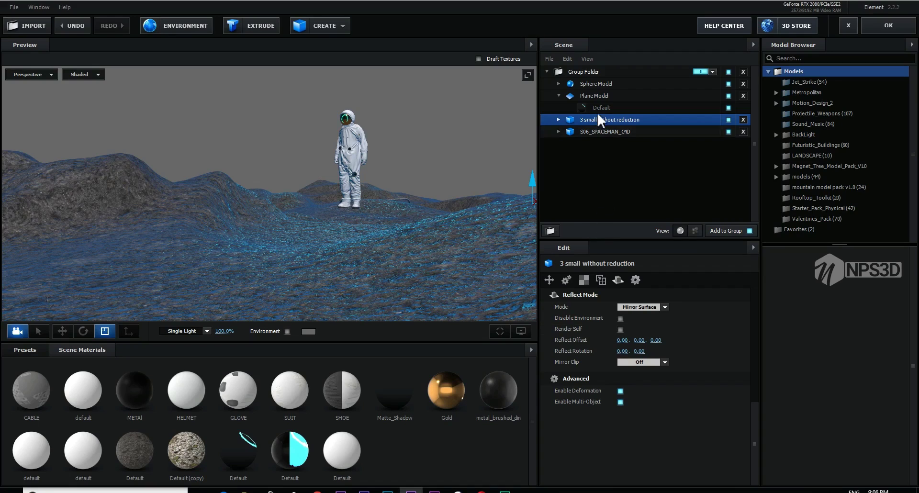
click(594, 96)
click(593, 84)
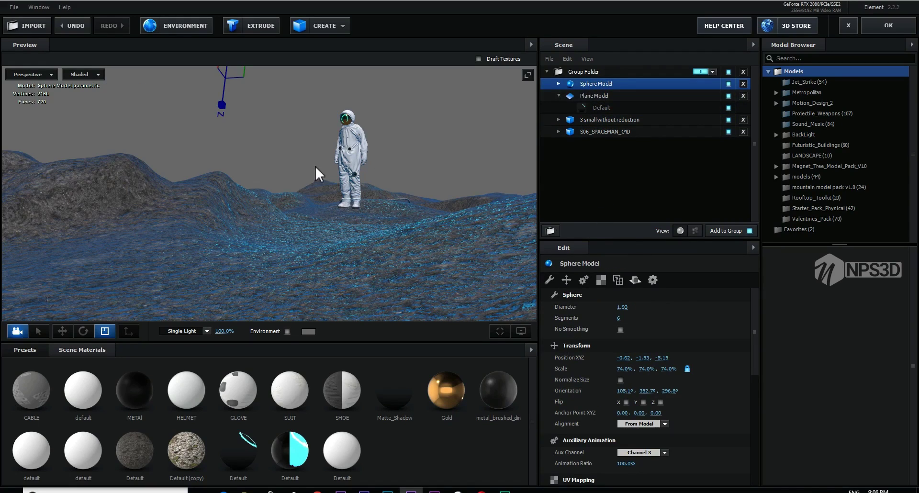
drag(315, 168, 424, 191)
click(728, 84)
click(728, 83)
Turn the sphere's Default material Visible to Camera on to check it, then back off.
click(558, 83)
click(596, 96)
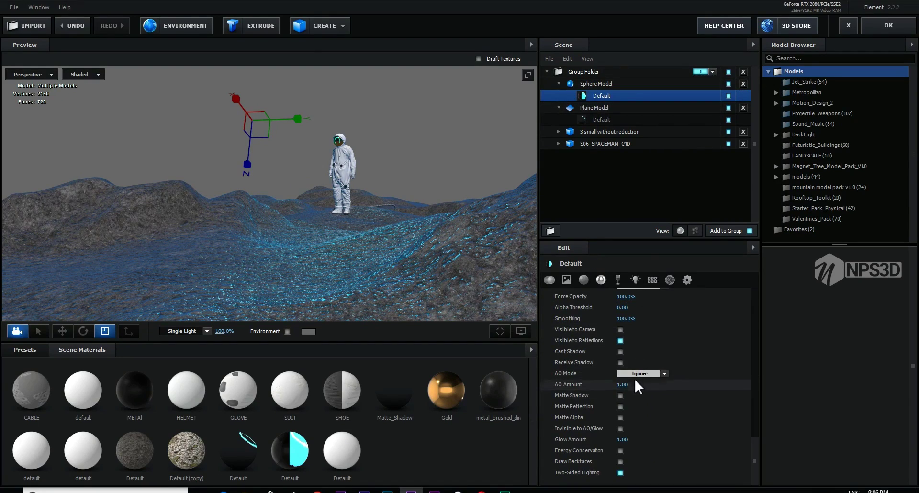
click(621, 340)
click(620, 329)
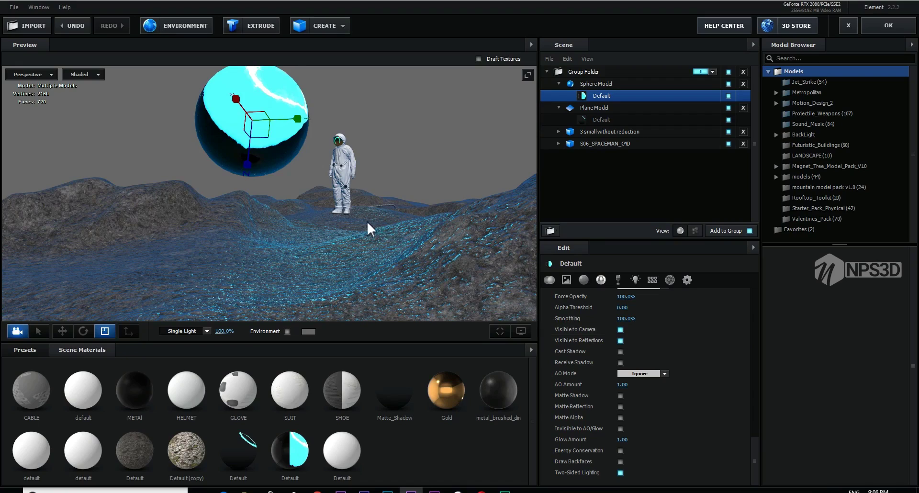
drag(366, 222, 361, 234)
click(620, 329)
scroll(344, 239, up, 5)
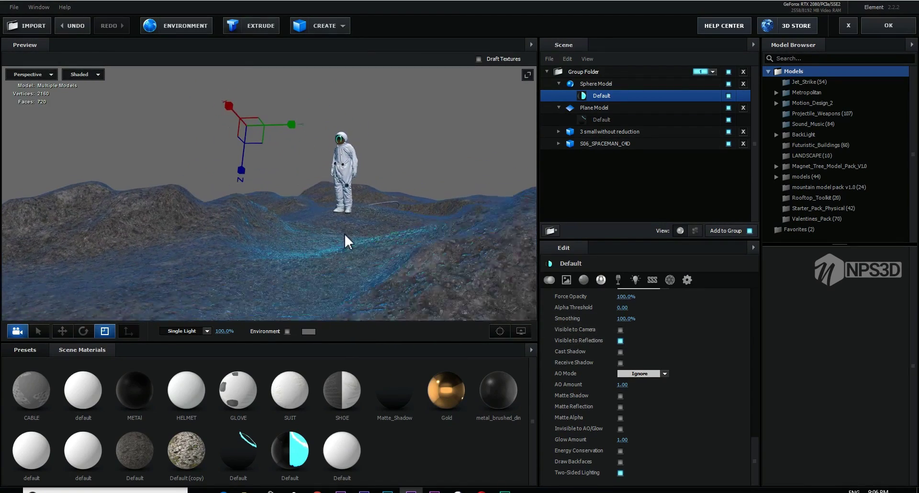
drag(360, 214, 348, 214)
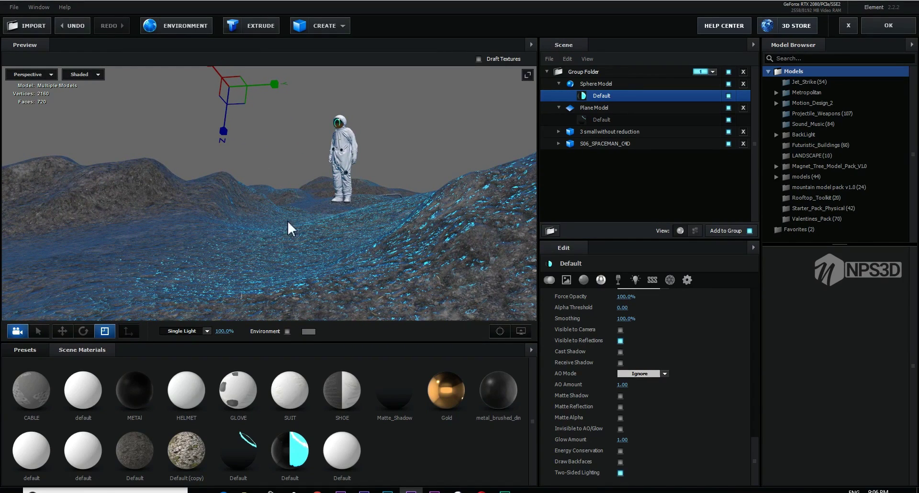
drag(281, 215, 286, 219)
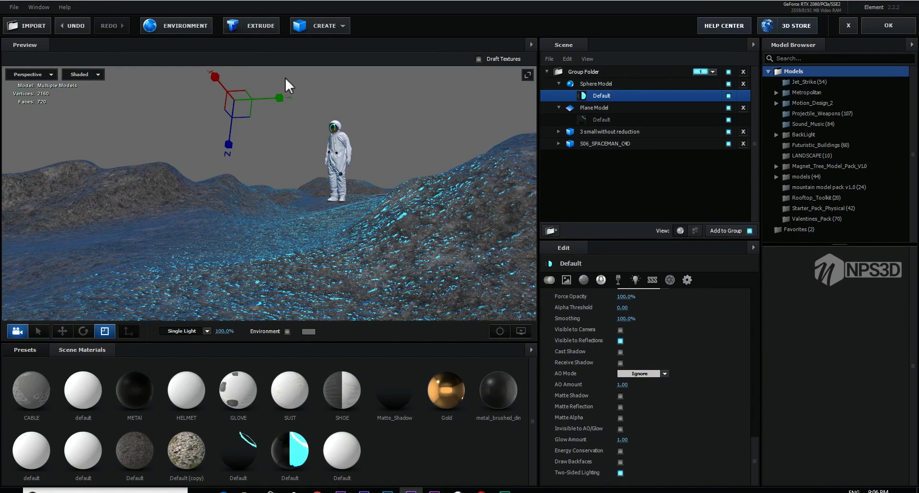
Check the Environment texture and background, collapse the Plane and Sphere models, and apply the scene with OK.
click(168, 25)
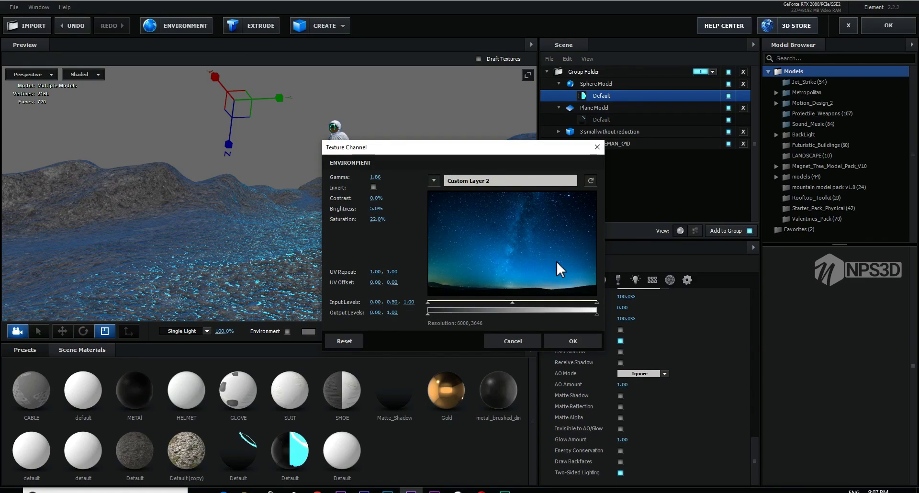
click(520, 337)
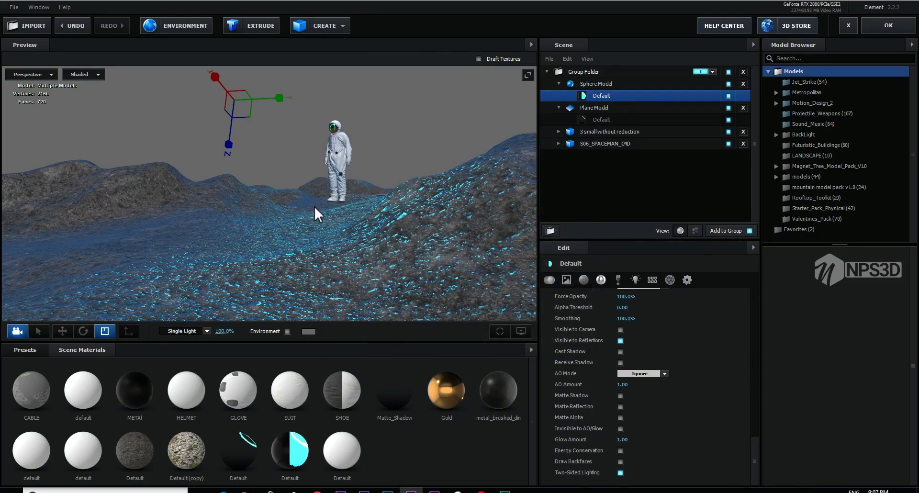
click(287, 331)
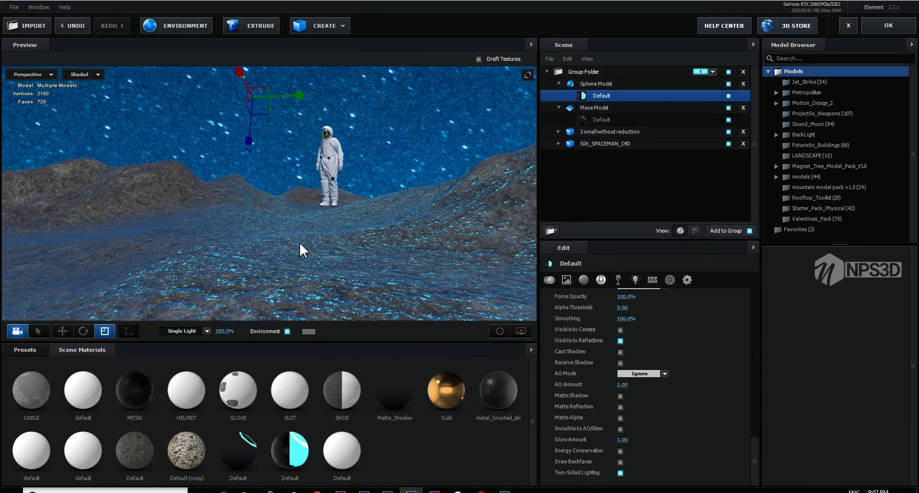
click(287, 331)
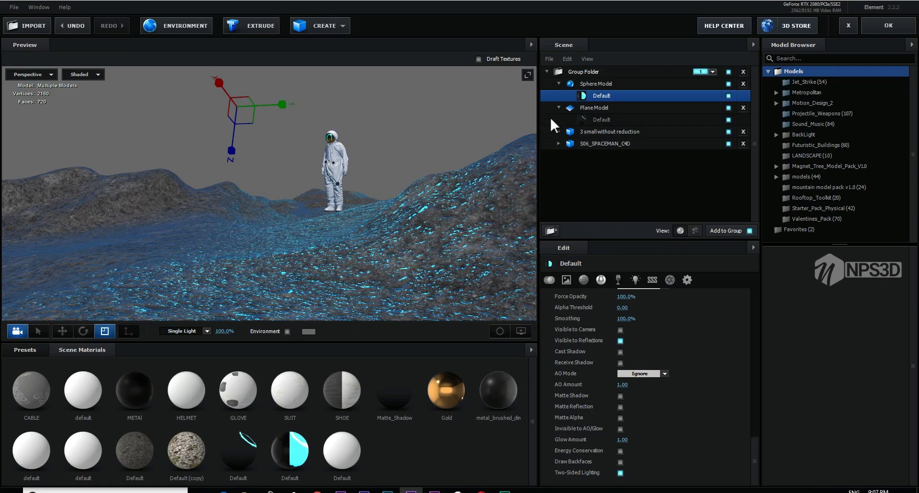
click(558, 108)
click(558, 84)
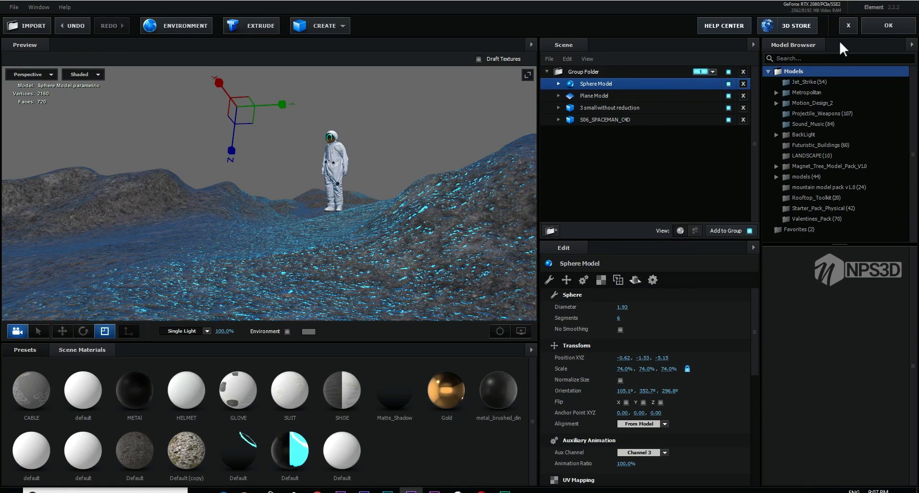
click(888, 25)
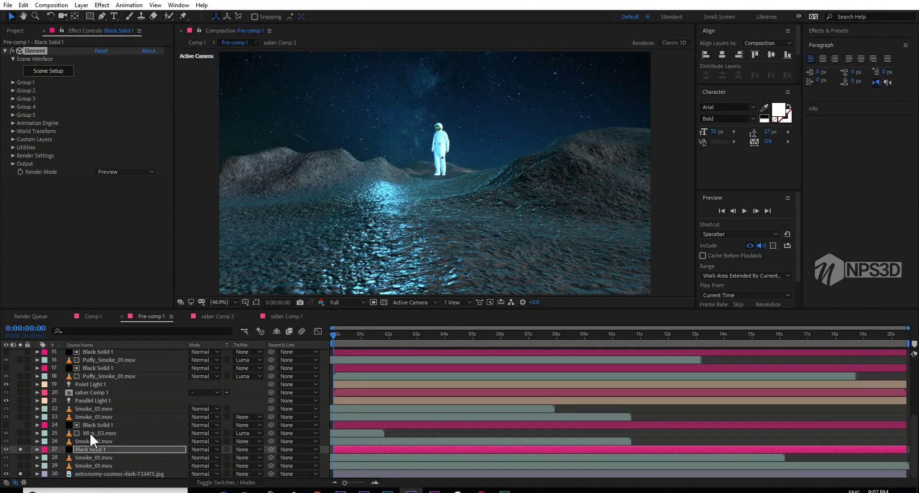
Toggle the starry sky layer's visibility and solo, review its Tint and Curves effects, then collapse them.
click(6, 473)
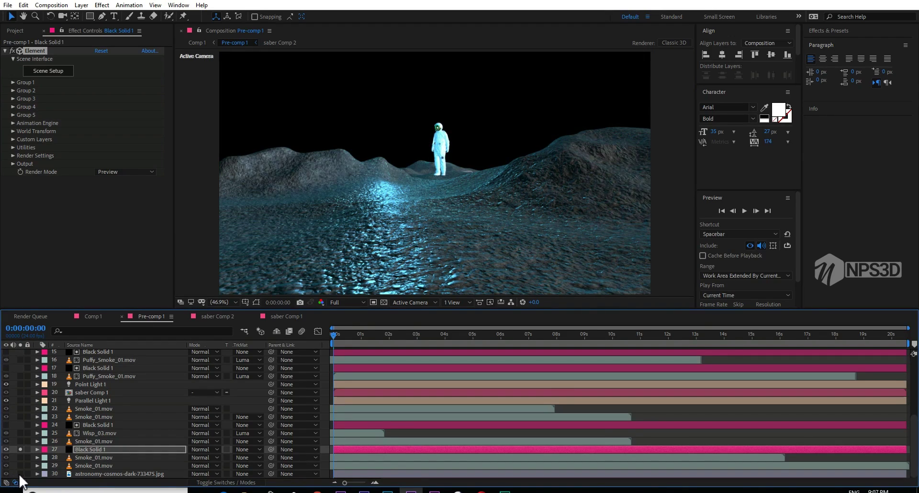
click(20, 473)
click(20, 474)
click(20, 474)
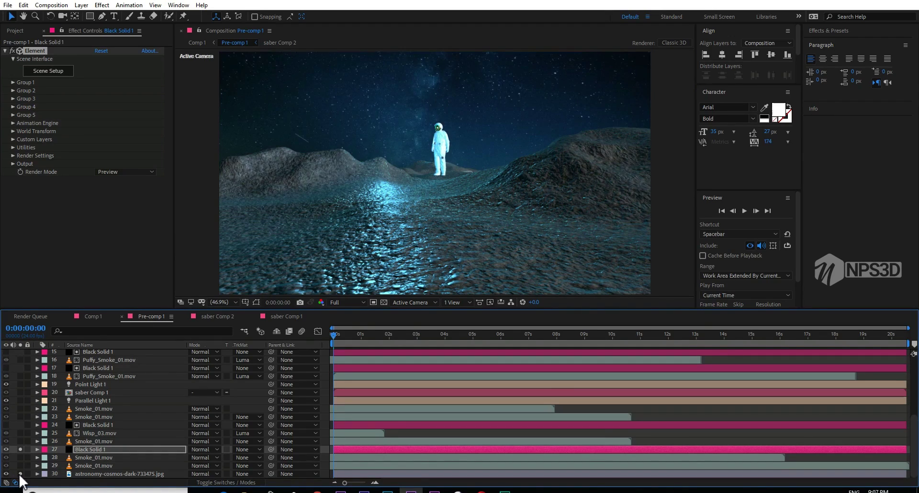
click(75, 475)
click(20, 449)
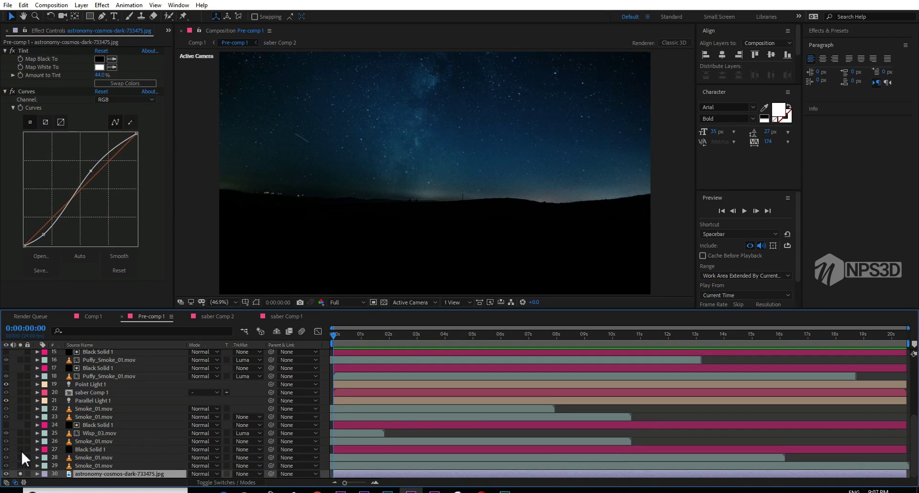
click(21, 449)
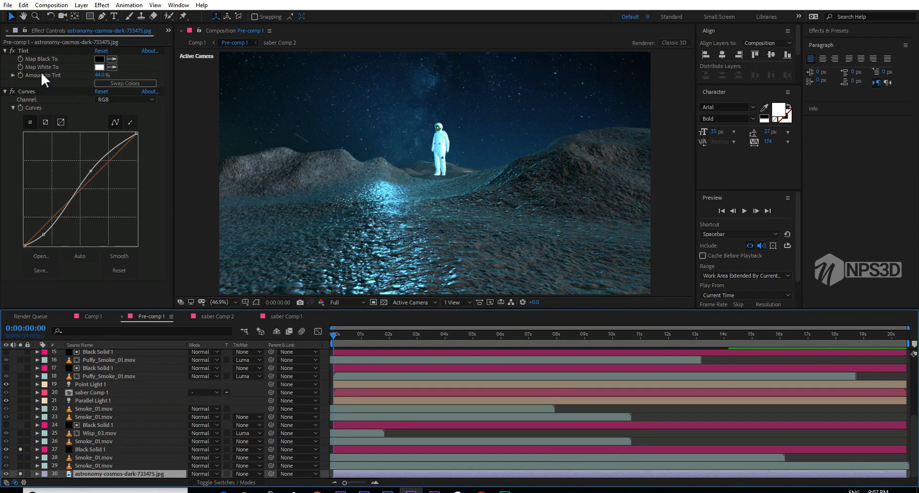
click(5, 51)
click(4, 58)
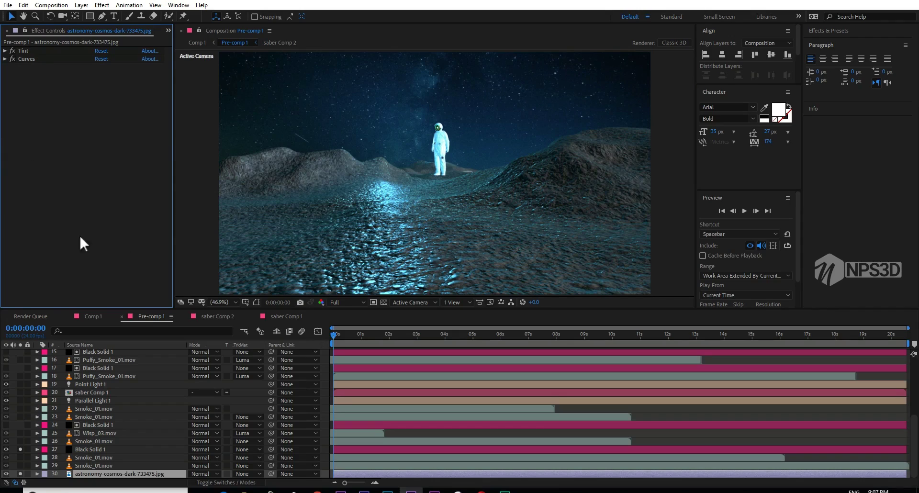
Open Black Solid 1's Element Render Settings > Physical Environment, try a new gamma, and undo back to 0.32.
click(82, 449)
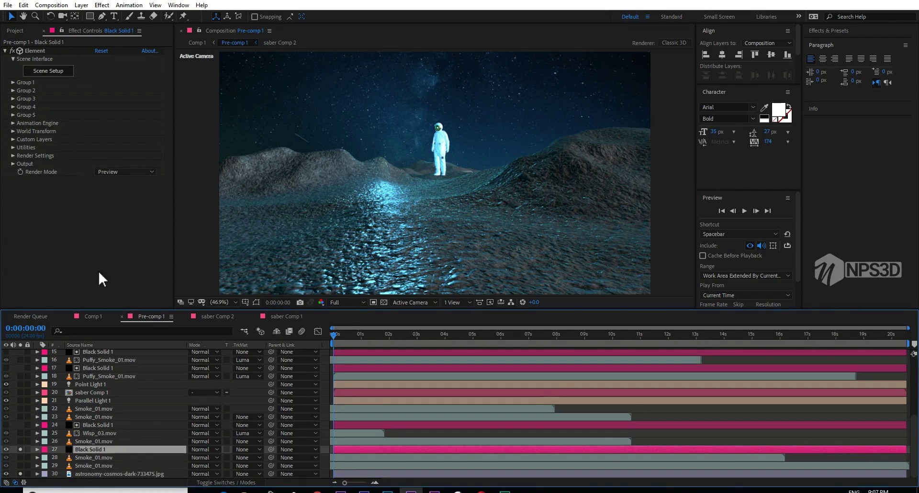
click(13, 156)
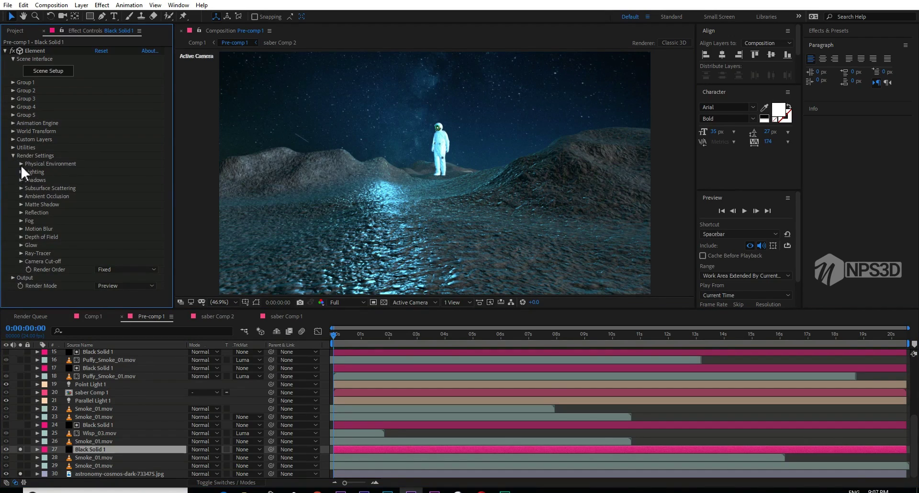
click(21, 164)
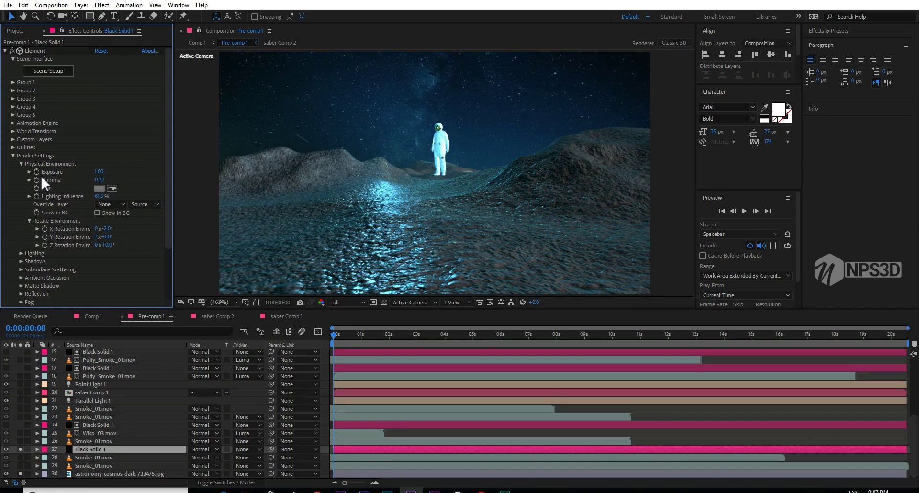
drag(101, 184, 82, 188)
key(ctrl+z)
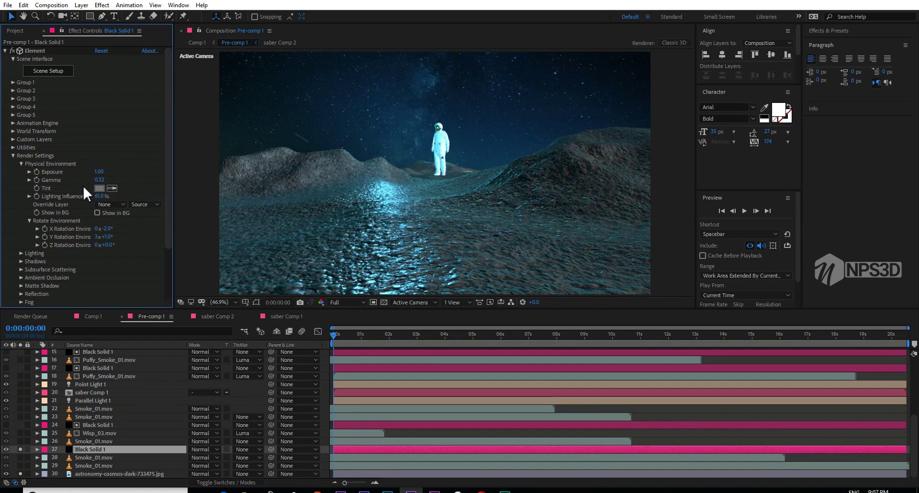
click(21, 163)
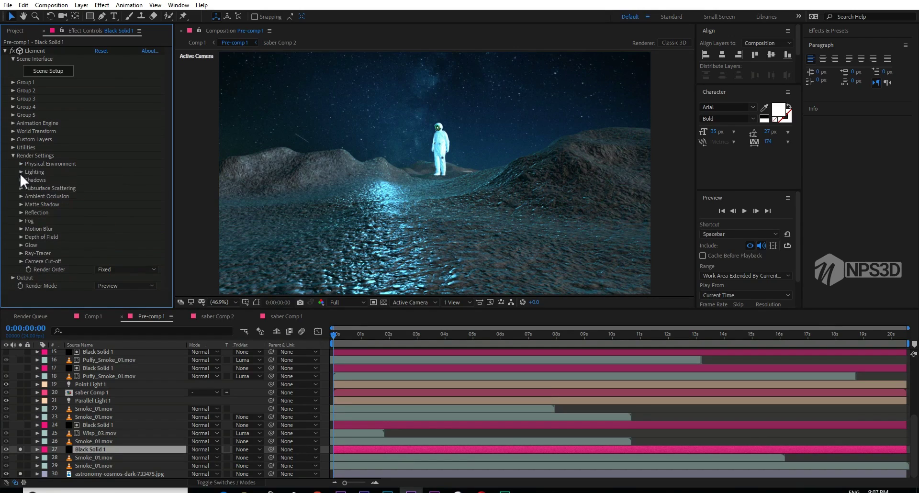
Check Point Light 1's light settings, then enable Ray-Traced shadows in Element's Shadows group.
click(21, 180)
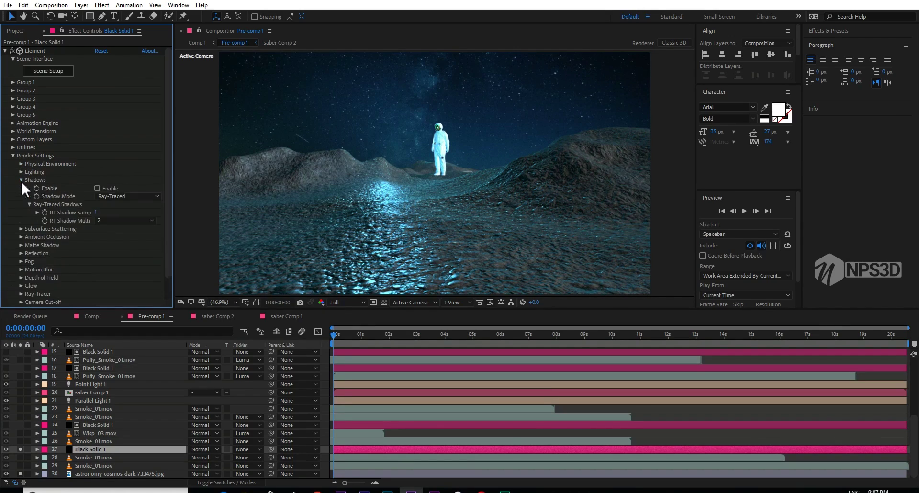
click(91, 383)
double_click(89, 386)
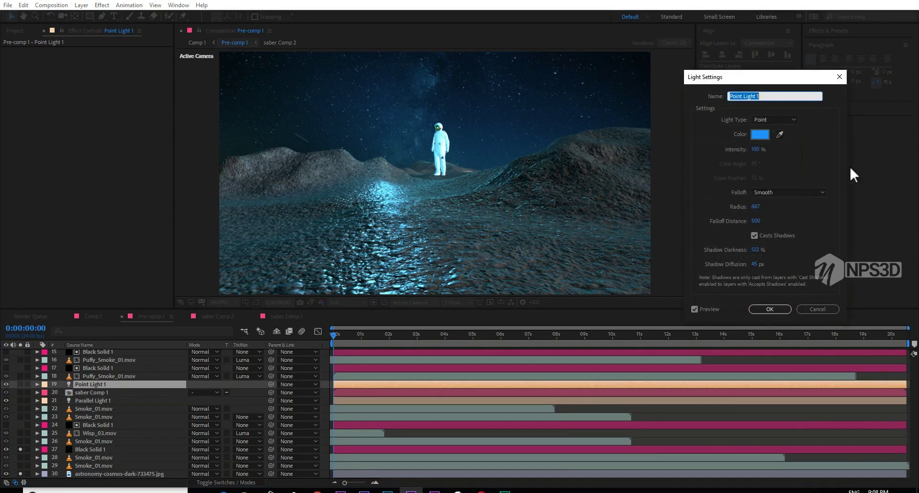
click(764, 309)
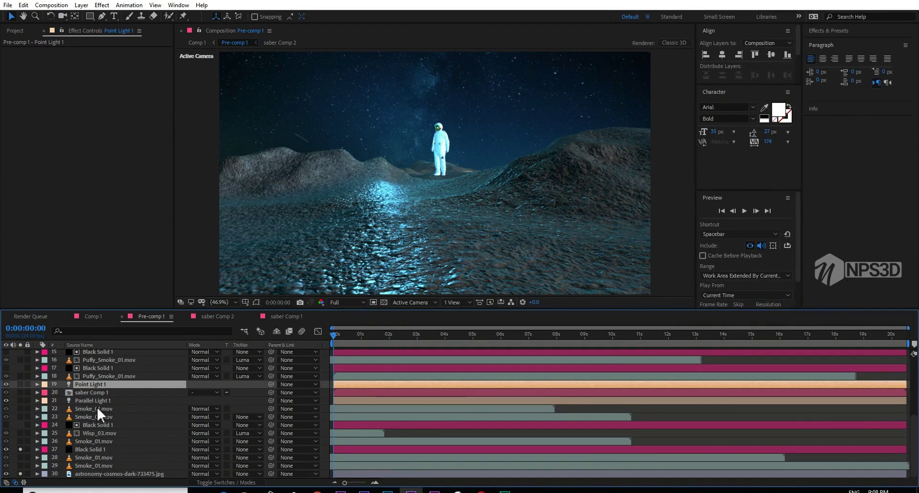
click(82, 450)
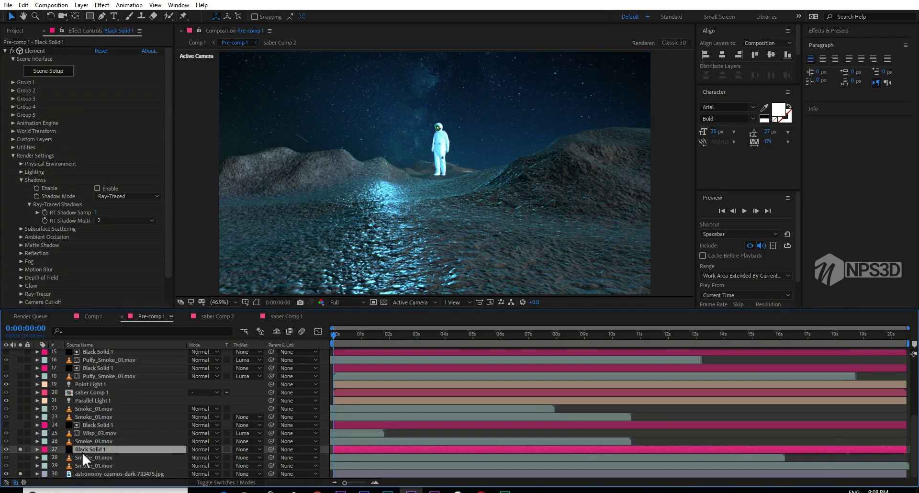
click(98, 188)
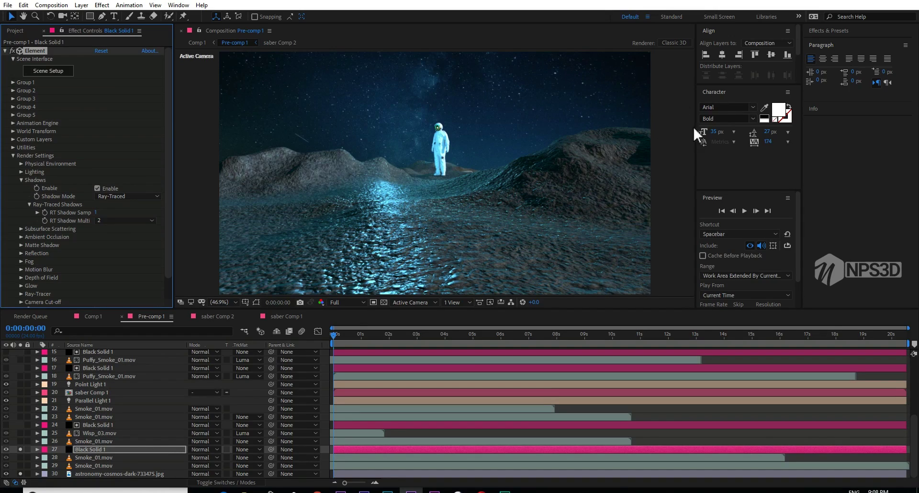
scroll(87, 400, up, 1)
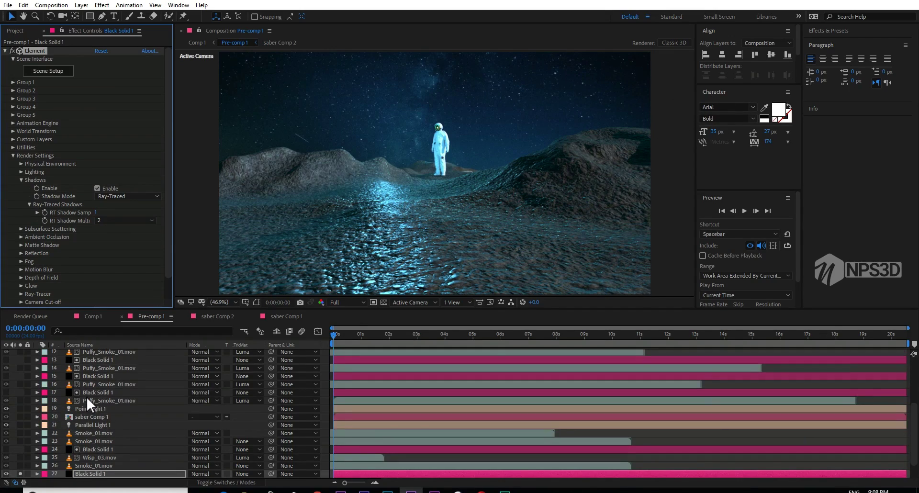
scroll(91, 410, down, 1)
Solo Parallel Light 1, zoom the viewer from 25% to 50% and recentre, then solo layer 27.
click(80, 402)
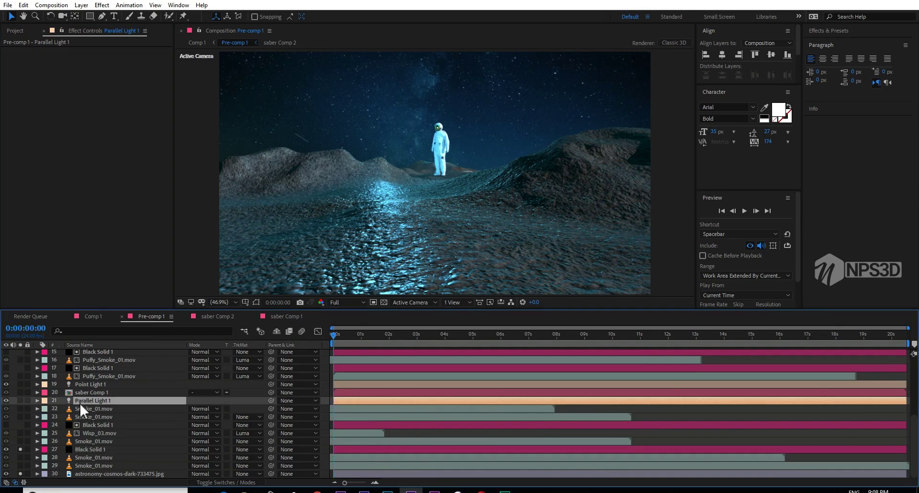
click(20, 400)
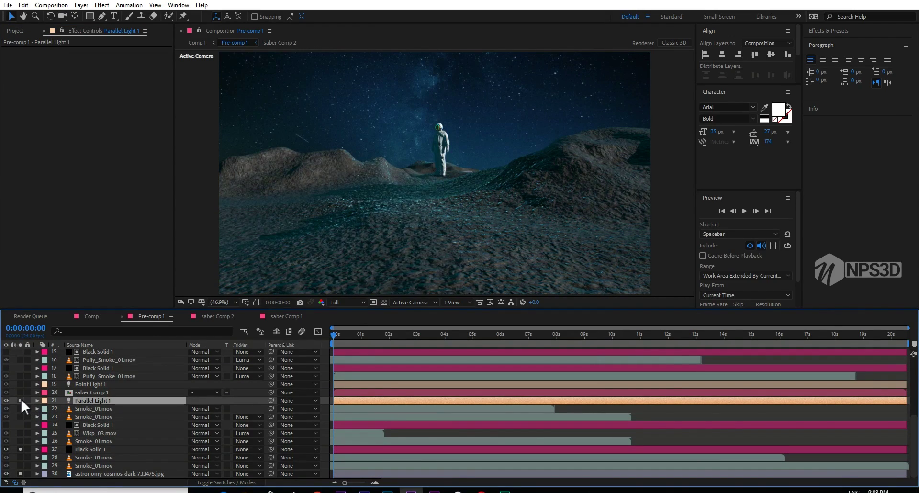
scroll(411, 163, down, 2)
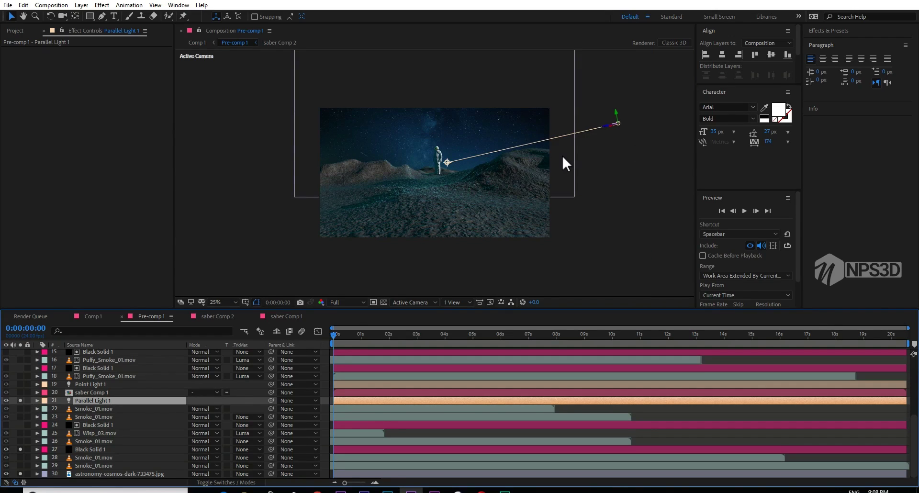
scroll(614, 132, up, 2)
drag(613, 132, 590, 138)
key(v)
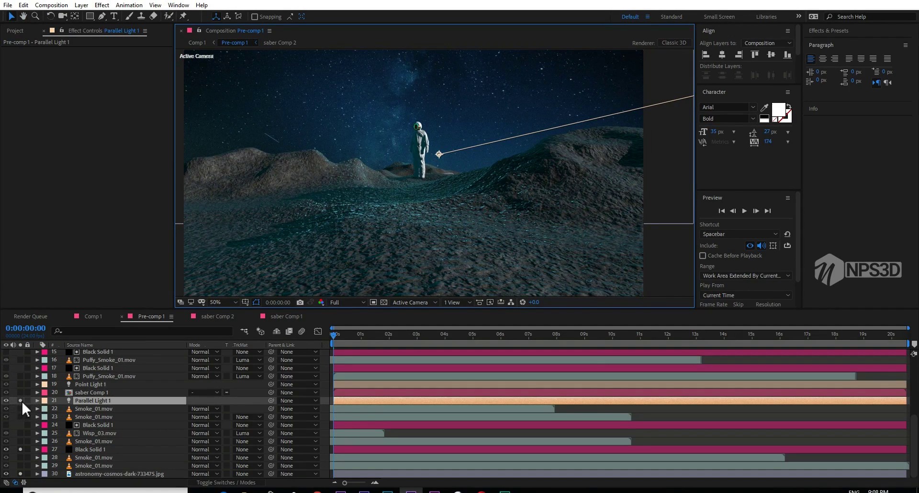
click(20, 448)
Enable the saber Comp 1 portal layer beside the astronaut, then select Point Light 1.
click(92, 393)
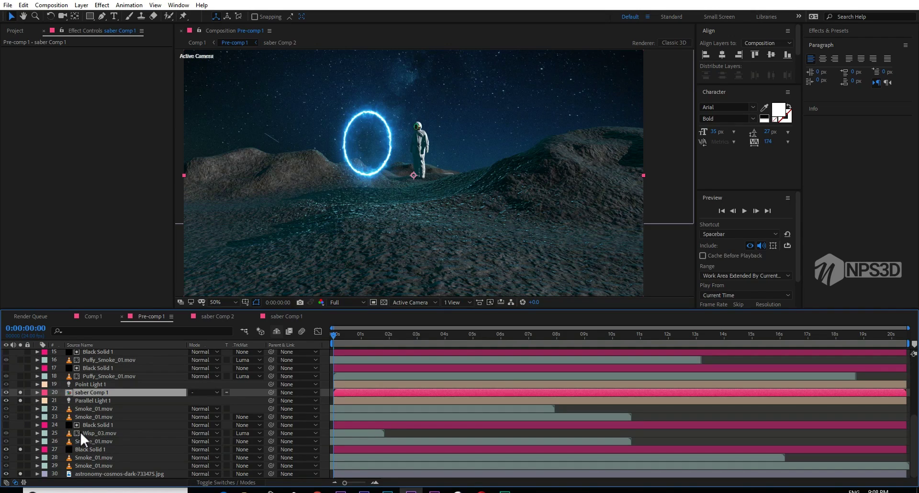
scroll(100, 430, up, 6)
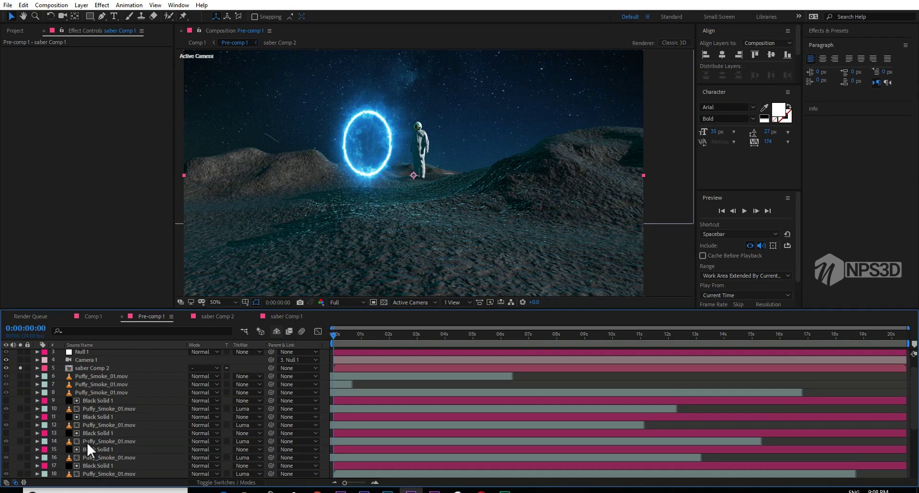
scroll(87, 441, down, 6)
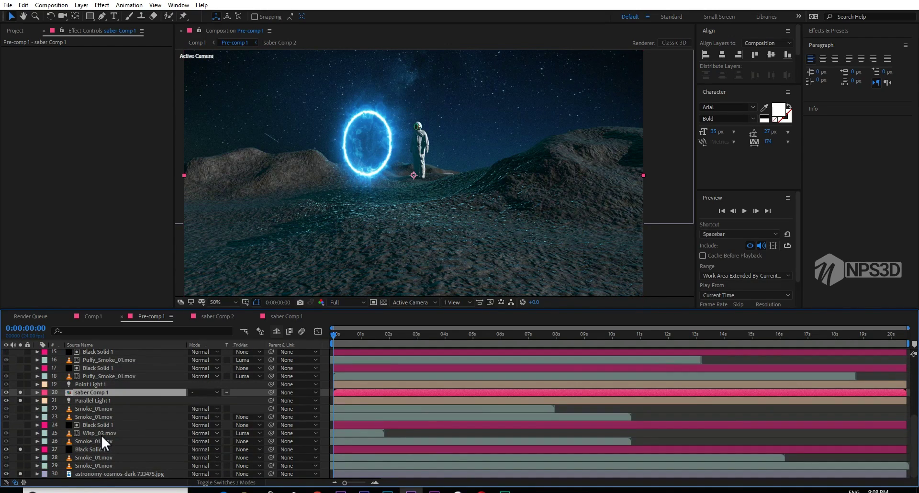
click(85, 384)
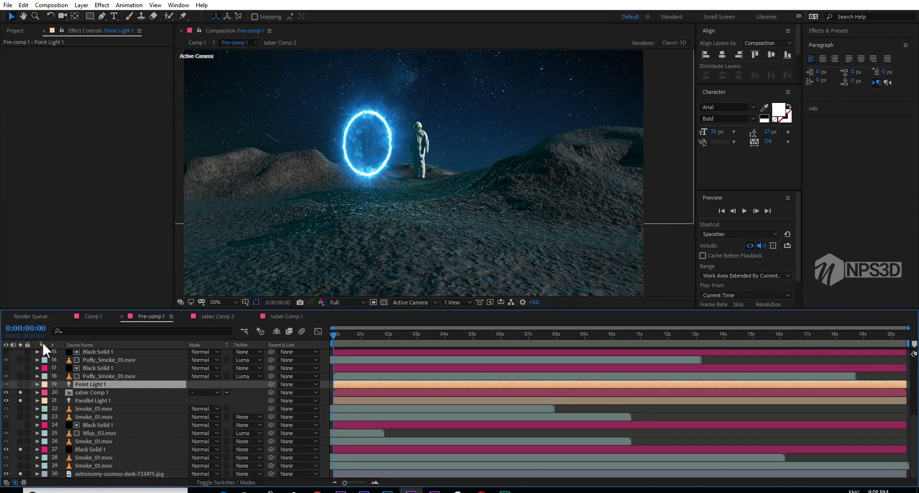
Switch on Point Light 1 and set its intensity to 80% in Light Settings.
click(20, 383)
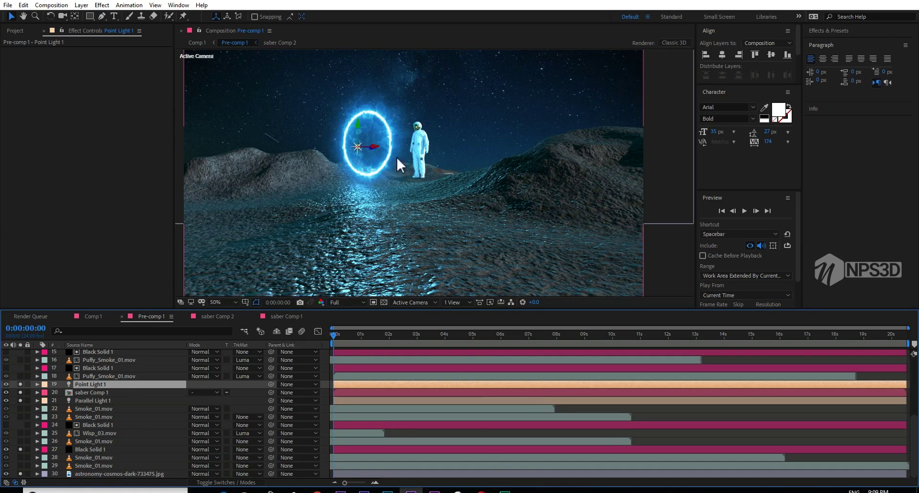
click(20, 383)
double_click(79, 385)
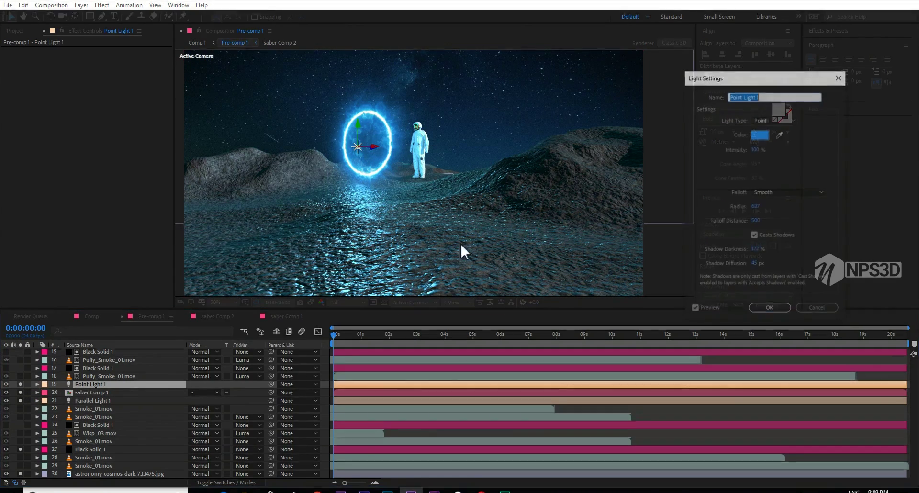
click(754, 150)
text(80)
click(784, 162)
click(785, 308)
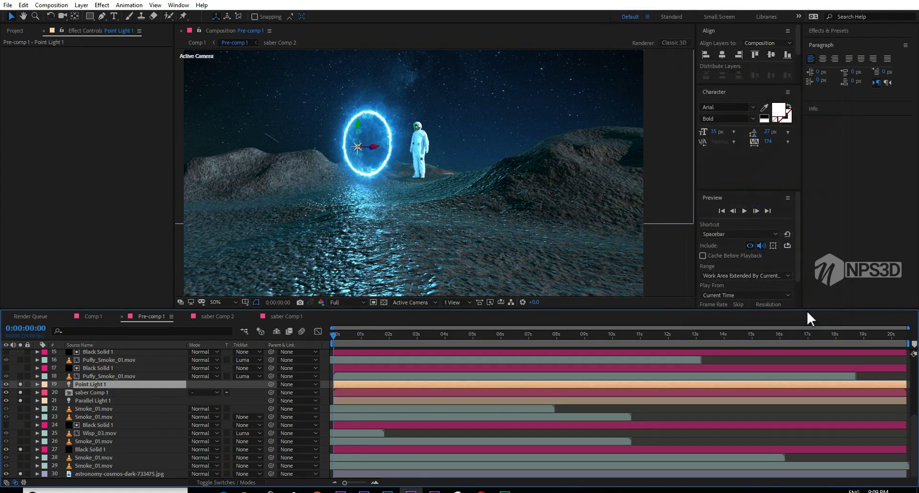
Readjust Point Light 1's intensity, trying 45% and settling on 90%.
double_click(88, 384)
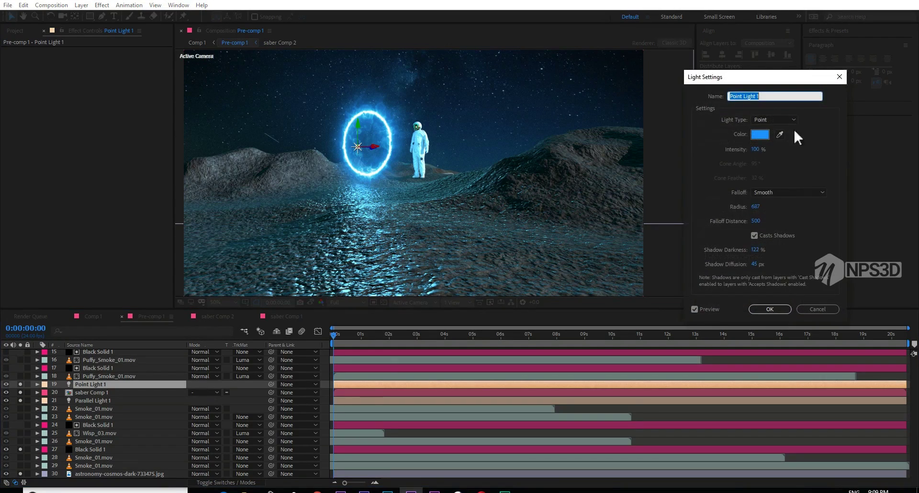
click(754, 149)
text(45)
click(800, 155)
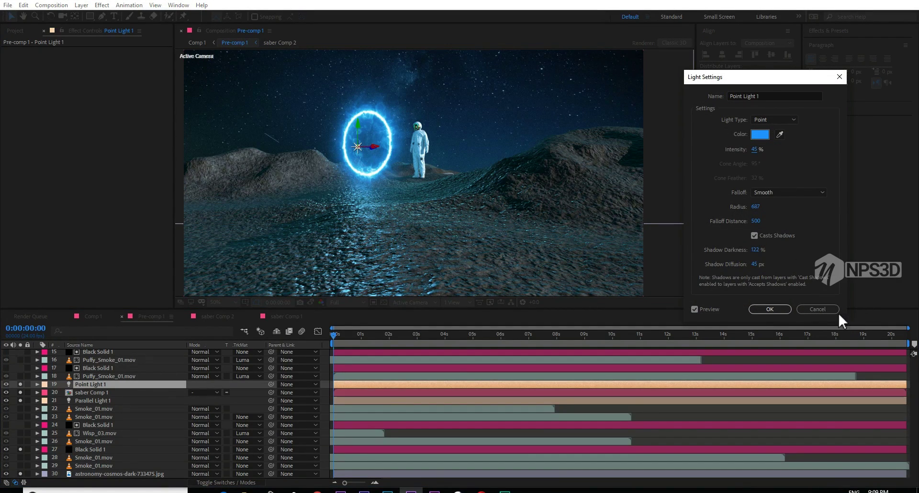
click(754, 150)
text(90)
click(769, 308)
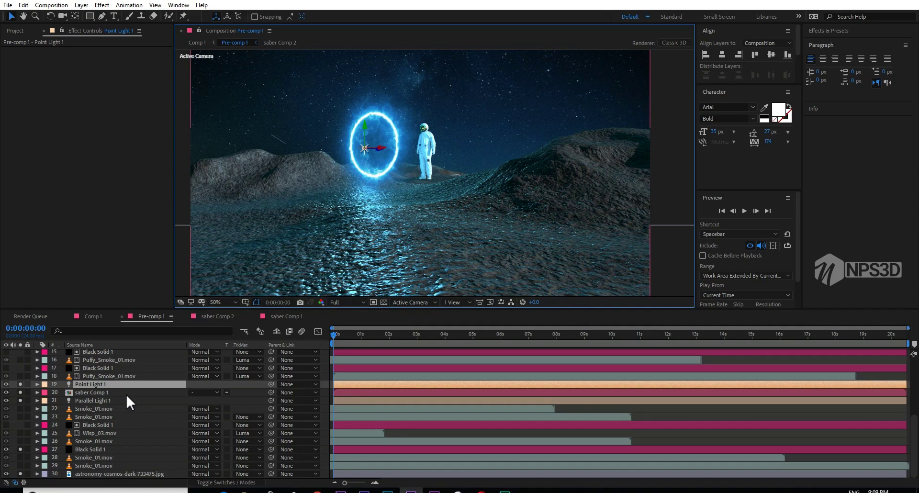
Tint the Element terrain's ambient occlusion with dark blue sampled from the viewer.
click(96, 449)
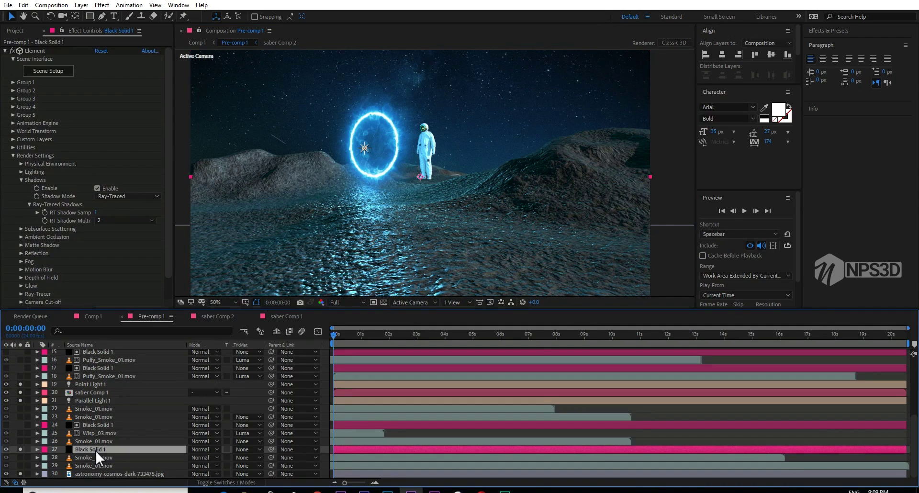
click(19, 180)
click(21, 196)
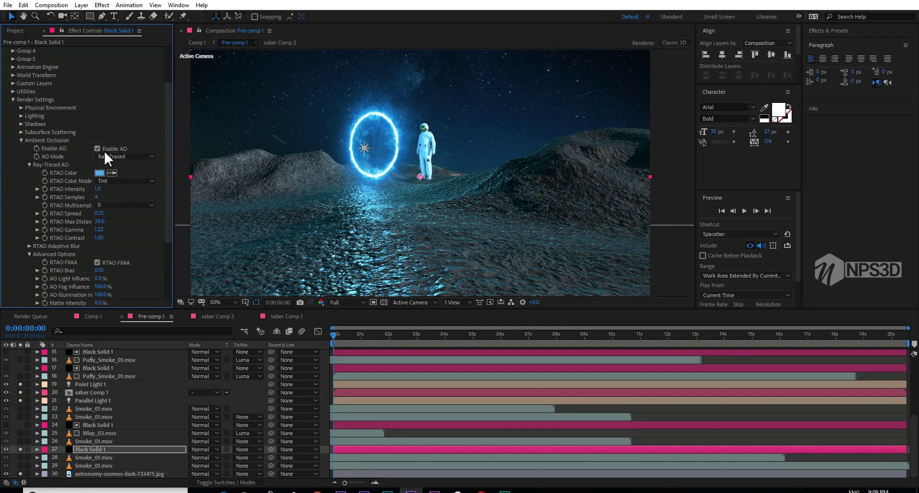
click(100, 172)
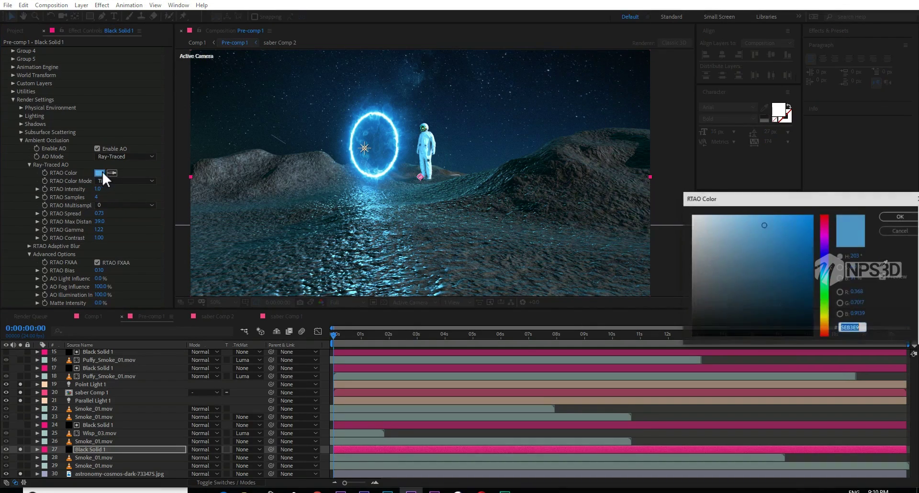
click(884, 264)
click(474, 162)
click(884, 219)
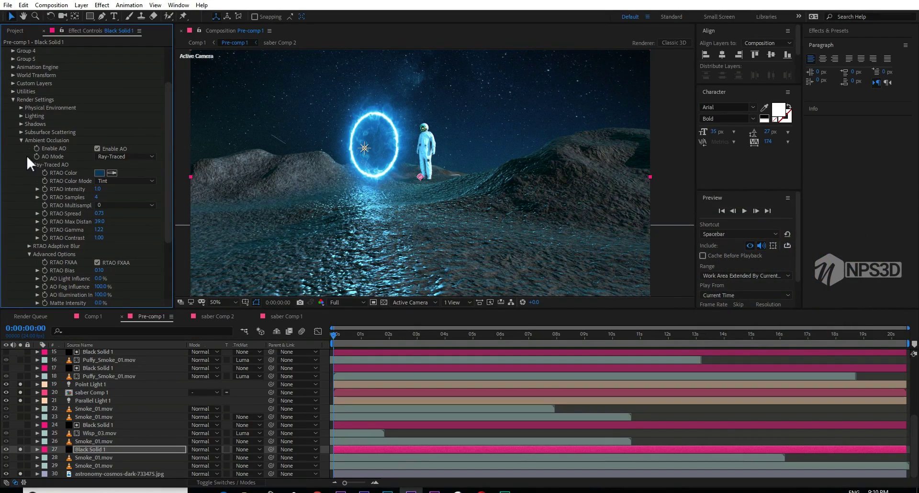
click(21, 140)
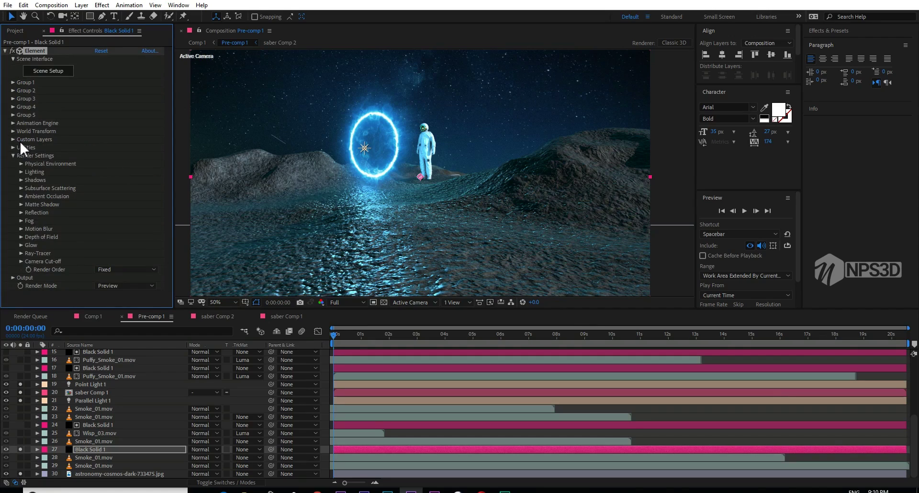
Review the Element layer's Fog settings without changing them.
click(21, 221)
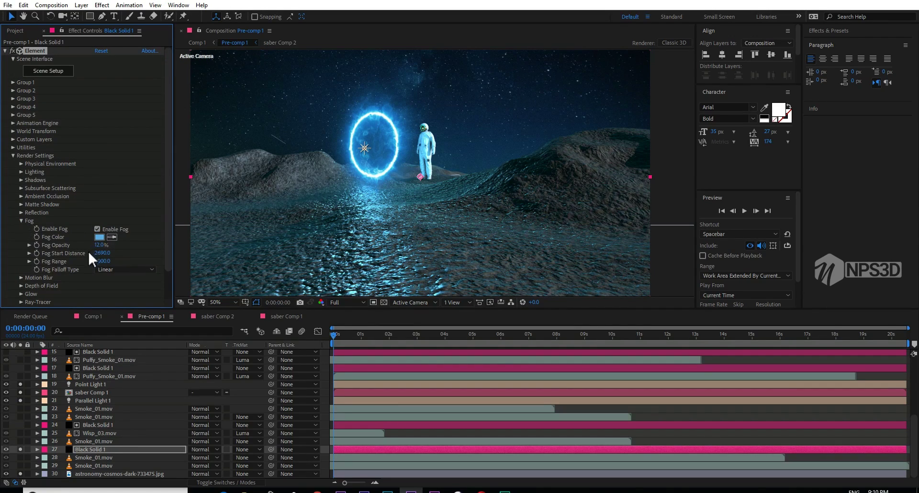
click(21, 220)
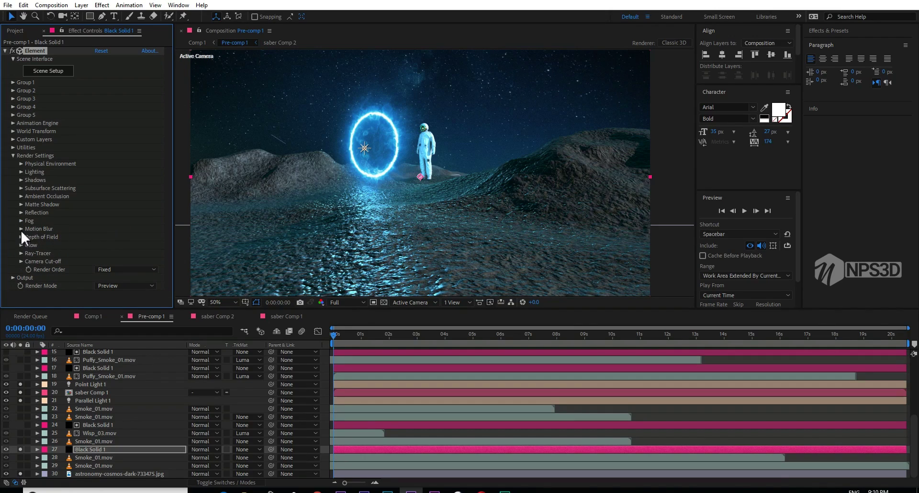
click(20, 220)
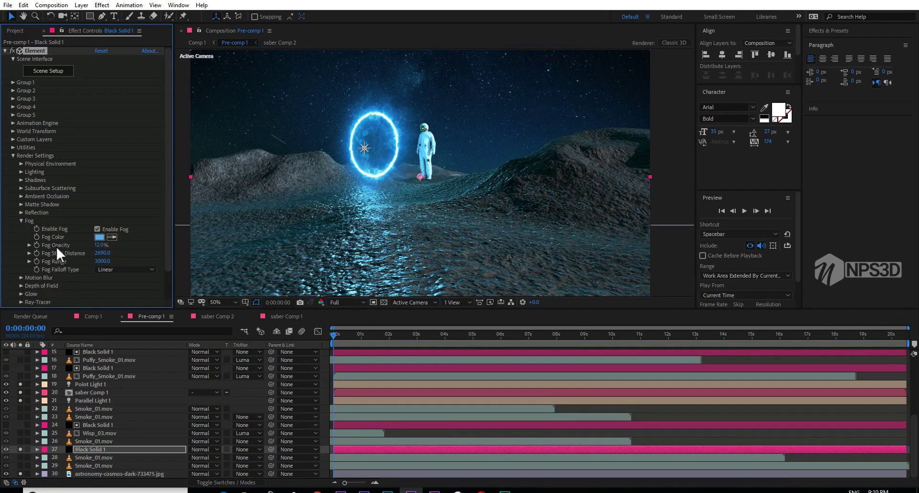
click(21, 221)
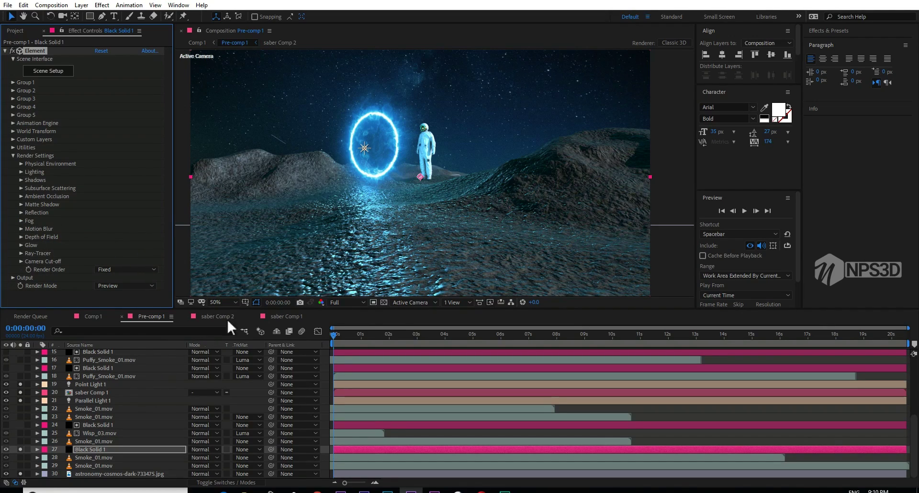
Solo Smoke_01 layers 29, 28 and 26 and hide layer guides in the preview.
click(20, 465)
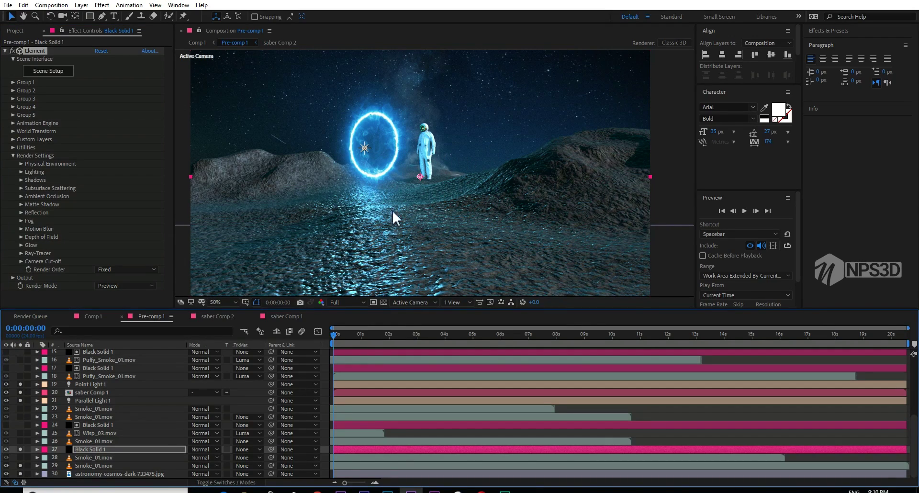
key(ctrl+shift+h)
click(20, 457)
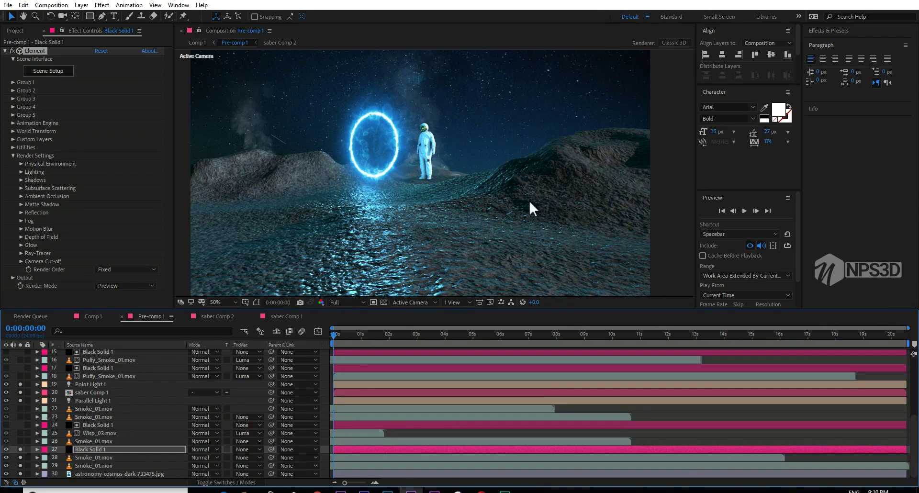
click(20, 440)
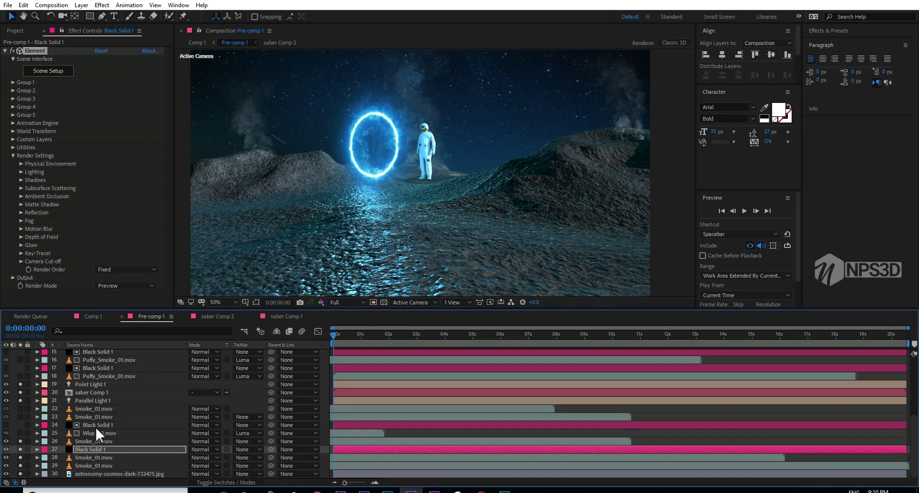
Inspect the Element Output display modes and leave them unchanged.
click(10, 278)
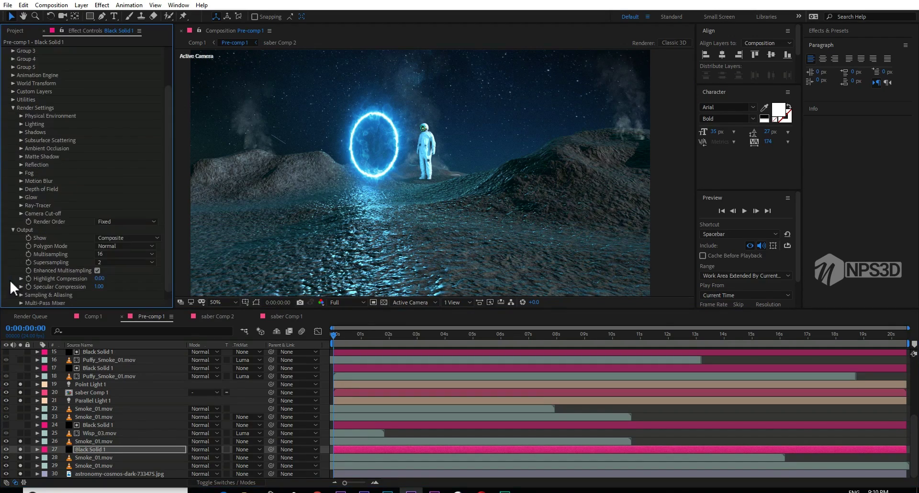
click(108, 237)
click(13, 230)
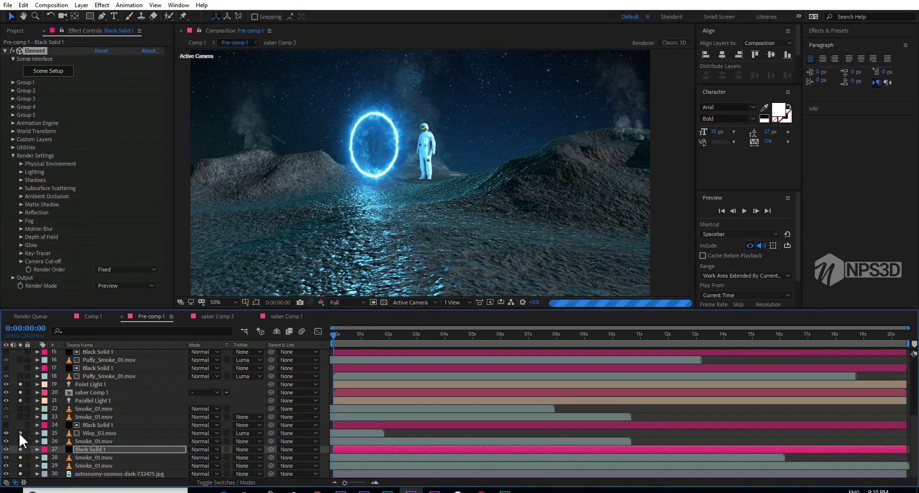
Solo smoke layers 22, 18, 16 and 14 so puffy fog appears in the scene.
click(89, 440)
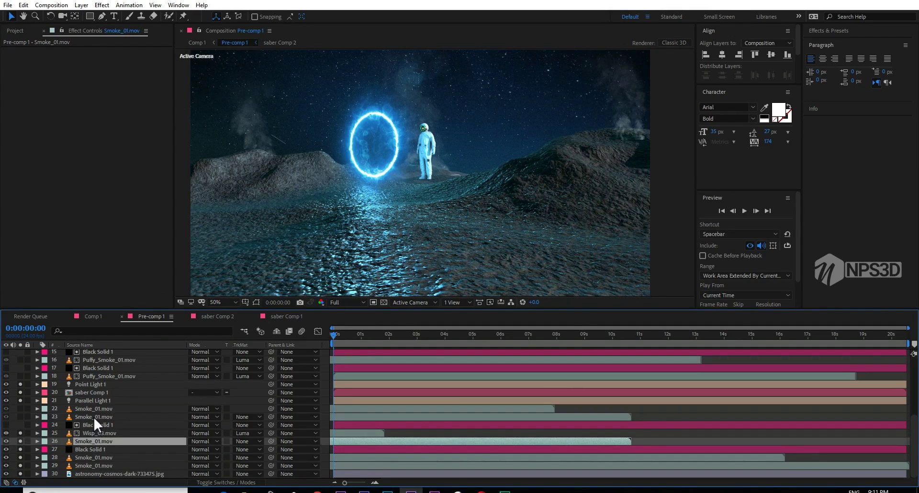
click(94, 417)
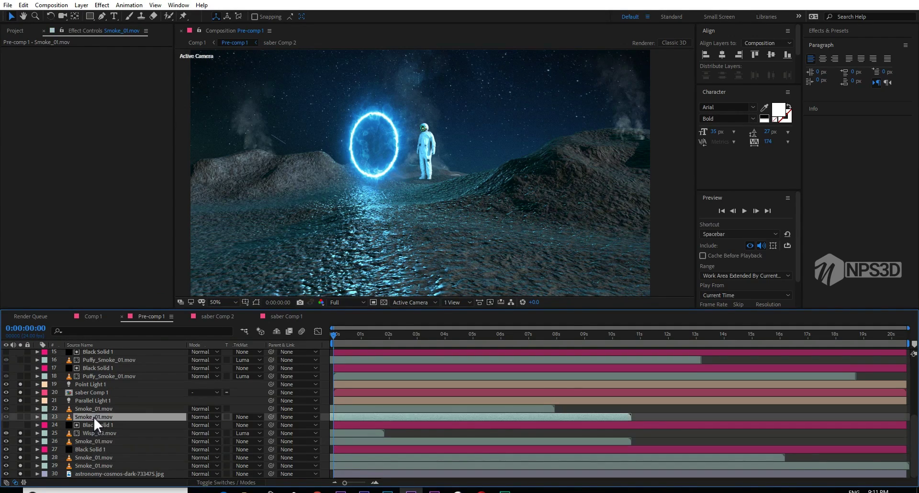
click(20, 408)
scroll(83, 401, up, 1)
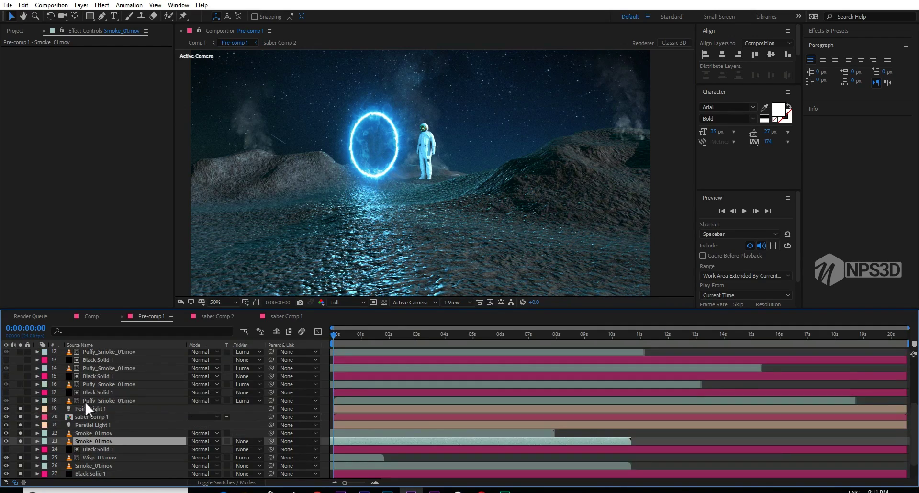
click(85, 400)
click(21, 400)
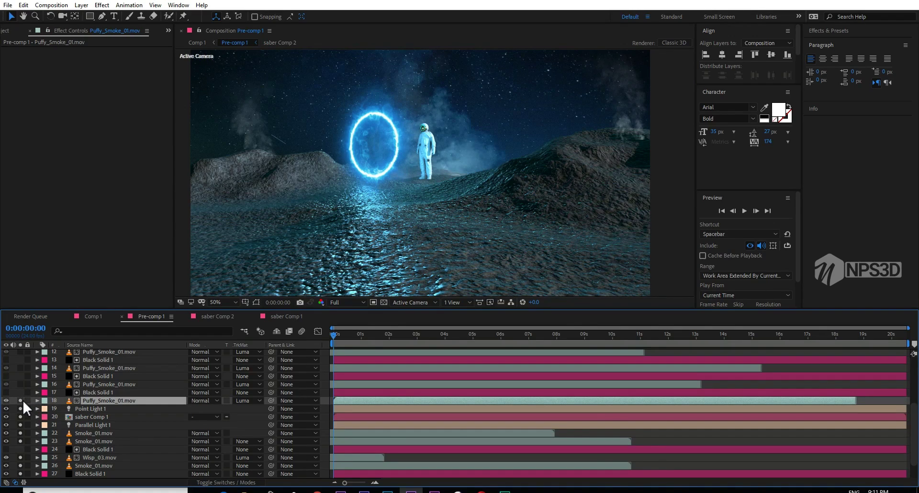
click(20, 385)
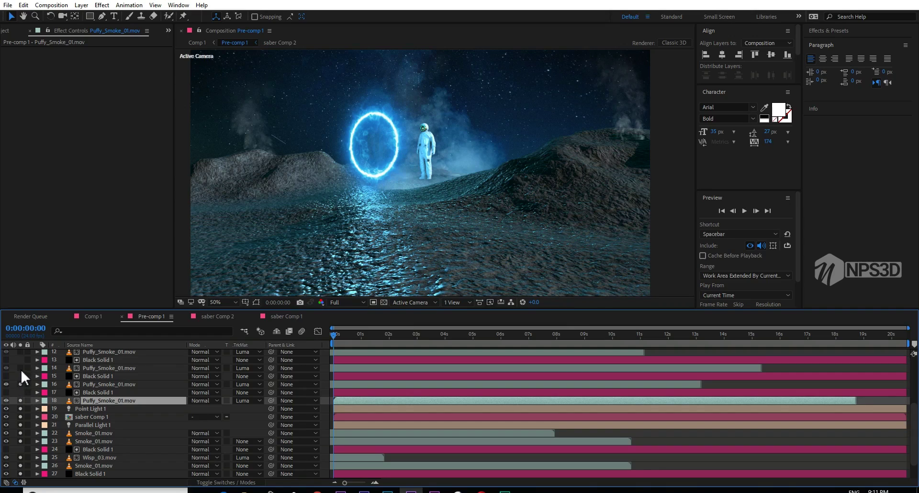
click(20, 367)
Un-solo smoke layer 12, solo layers 8, 7 and 6, and select the 'of' Optical Flares layer.
scroll(33, 374, up, 1)
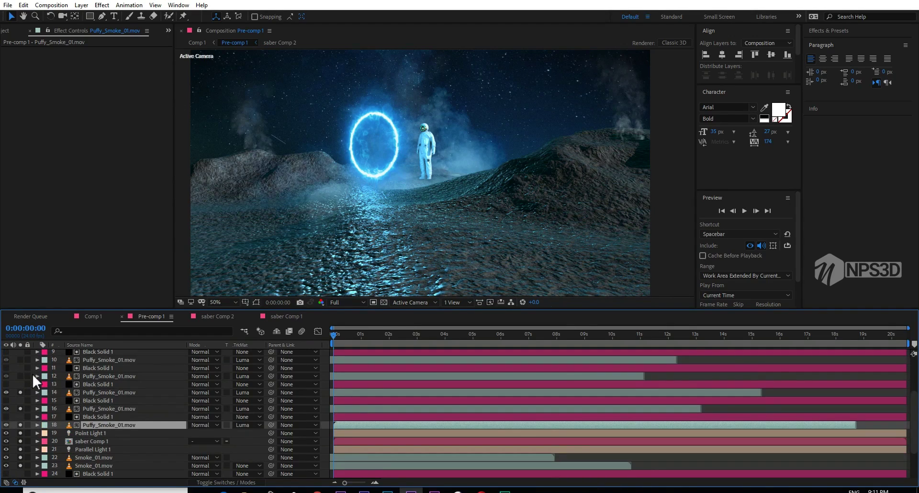
click(20, 376)
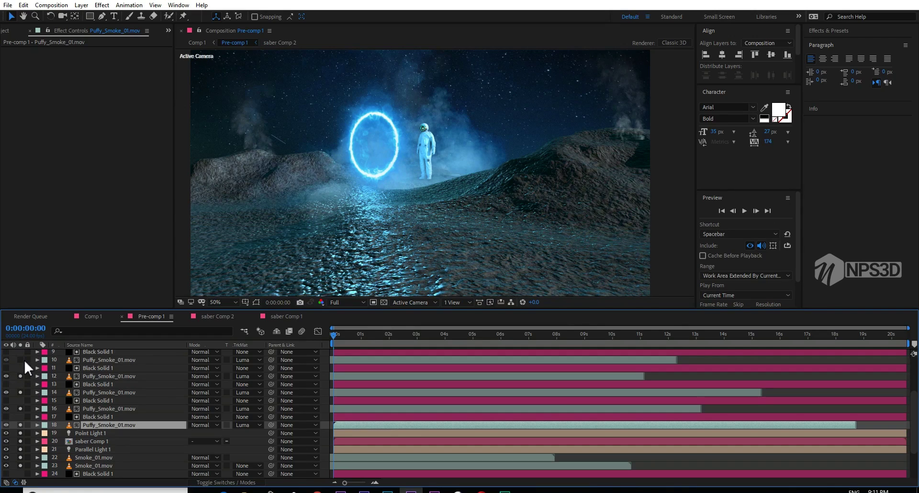
scroll(95, 395, up, 3)
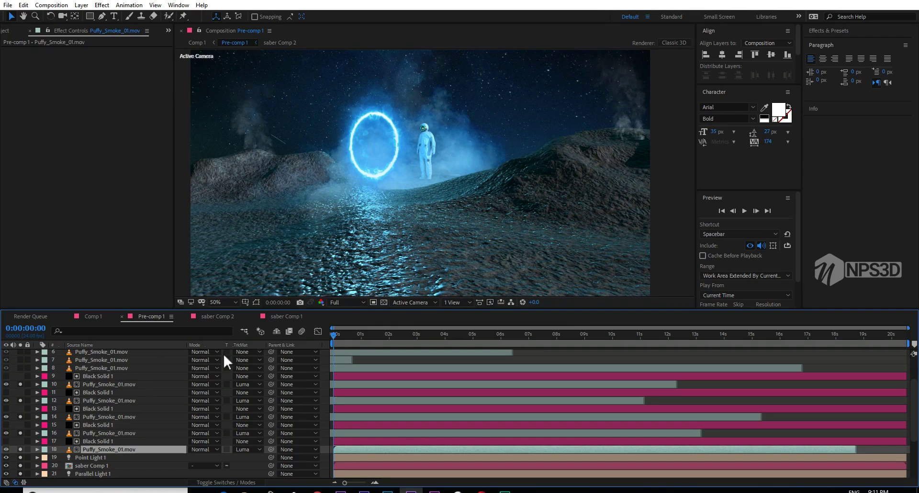
click(96, 367)
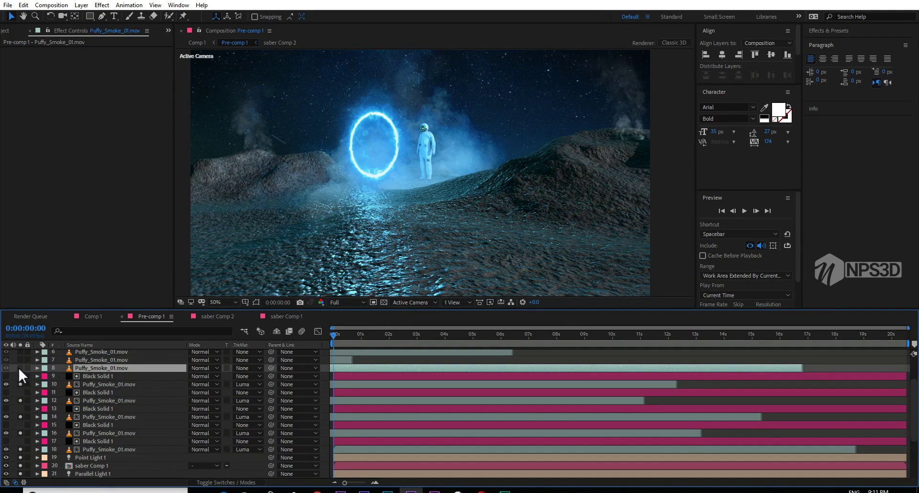
click(20, 367)
scroll(124, 399, up, 1)
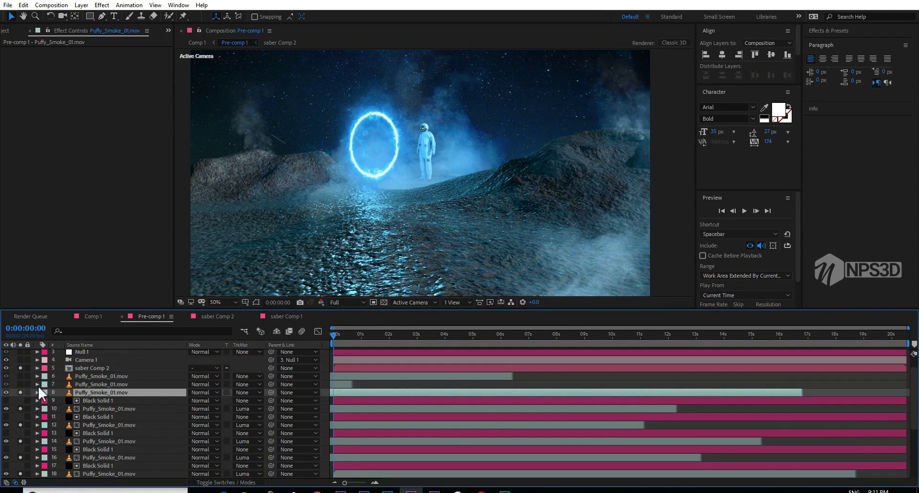
click(20, 384)
click(20, 376)
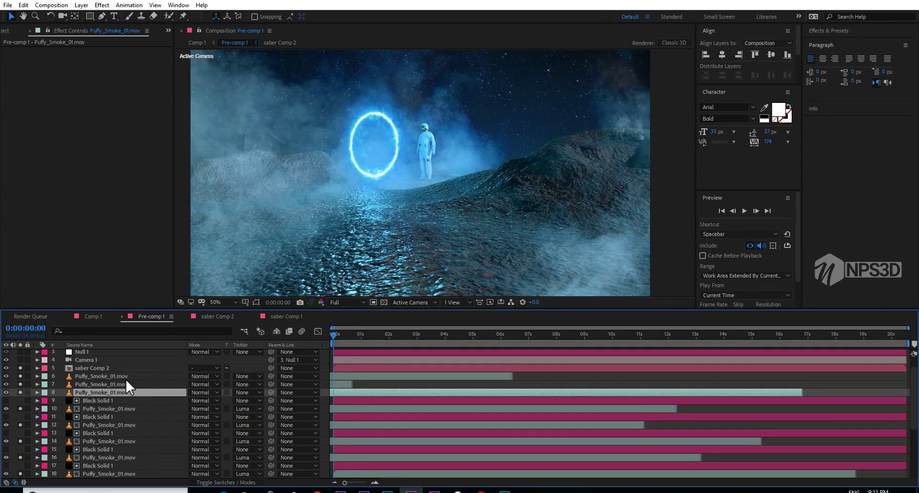
scroll(128, 378, up, 1)
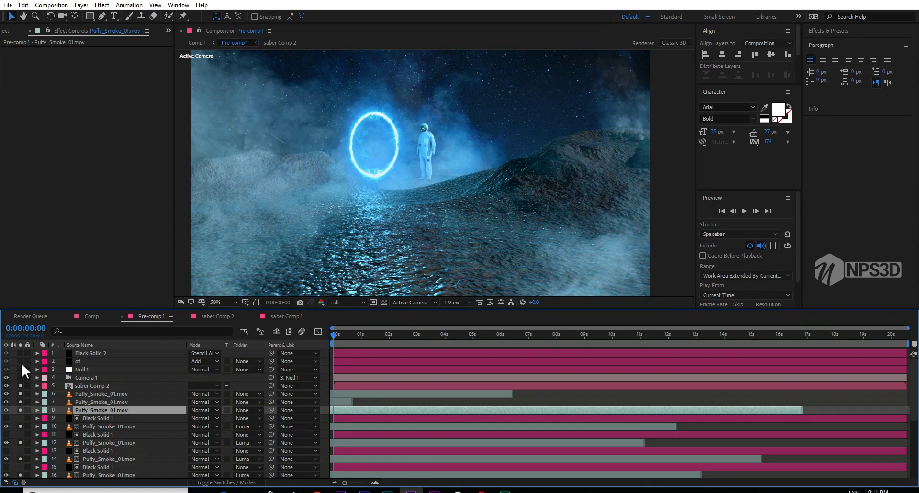
click(106, 362)
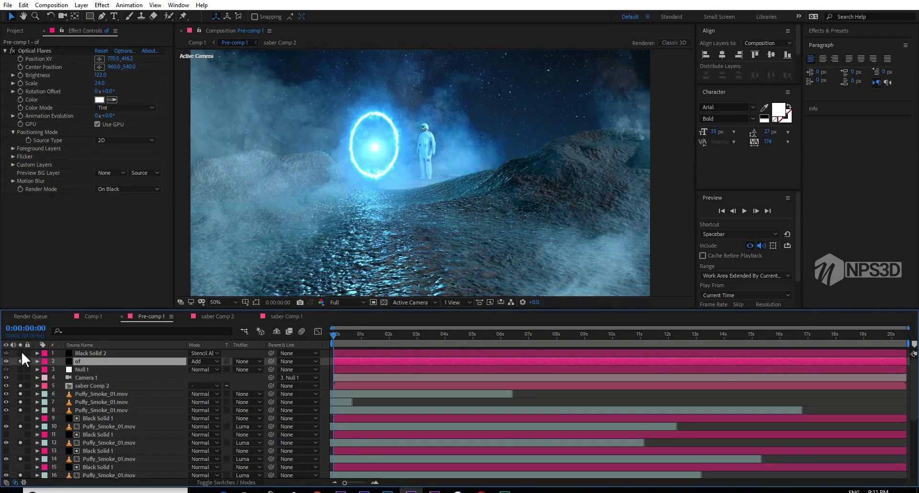
scroll(127, 429, down, 5)
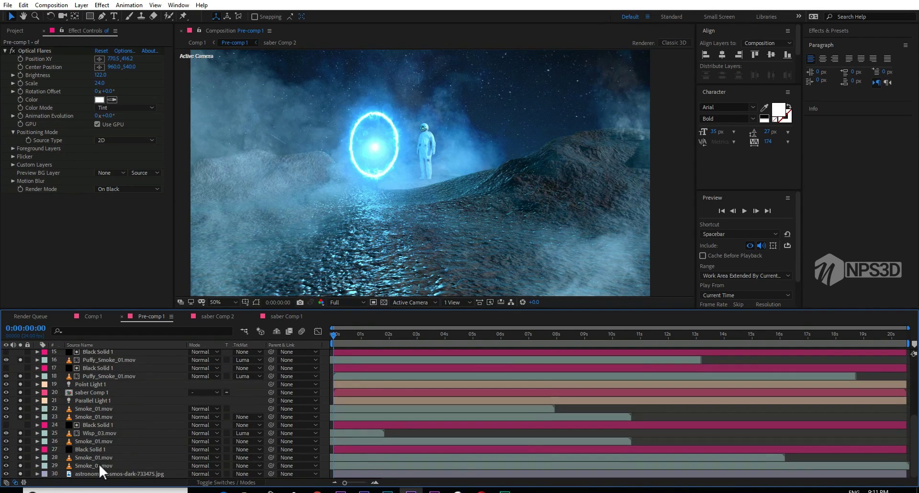
Expand Black Solid 1's Element Output > Multi-Pass Mixer settings.
click(102, 448)
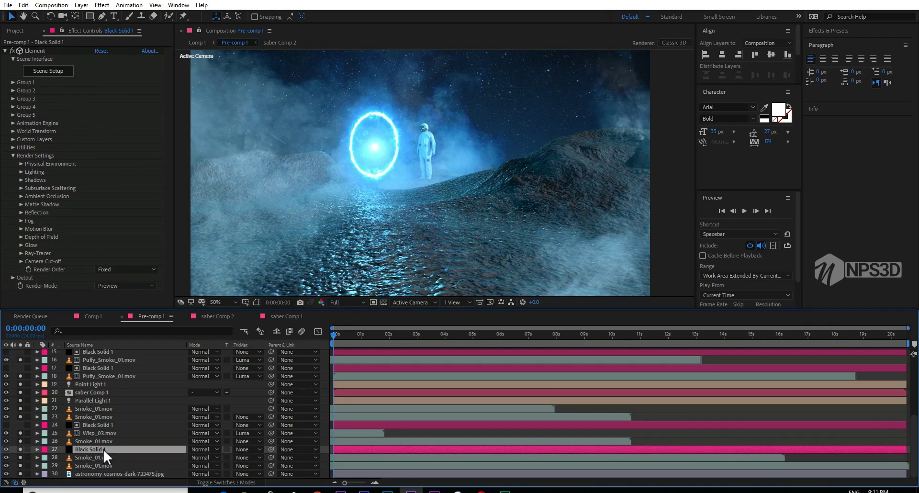
click(10, 277)
scroll(8, 277, down, 2)
scroll(41, 266, down, 1)
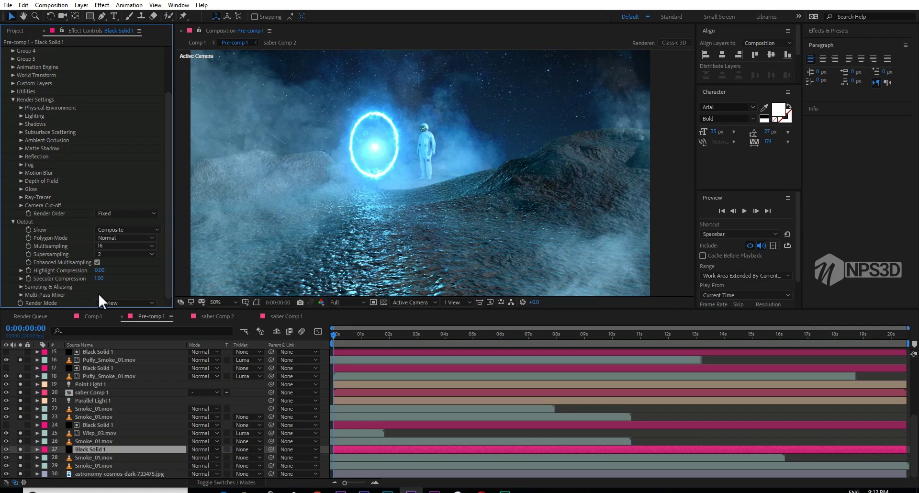
click(21, 295)
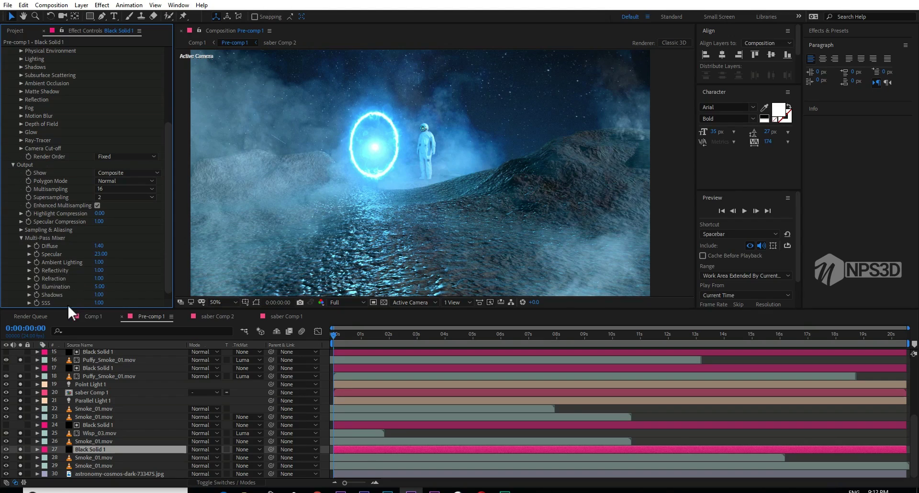
Raise the Multi-Pass Mixer Specular to 23 and Diffuse to 1.40.
click(104, 254)
text(1)
key(Return)
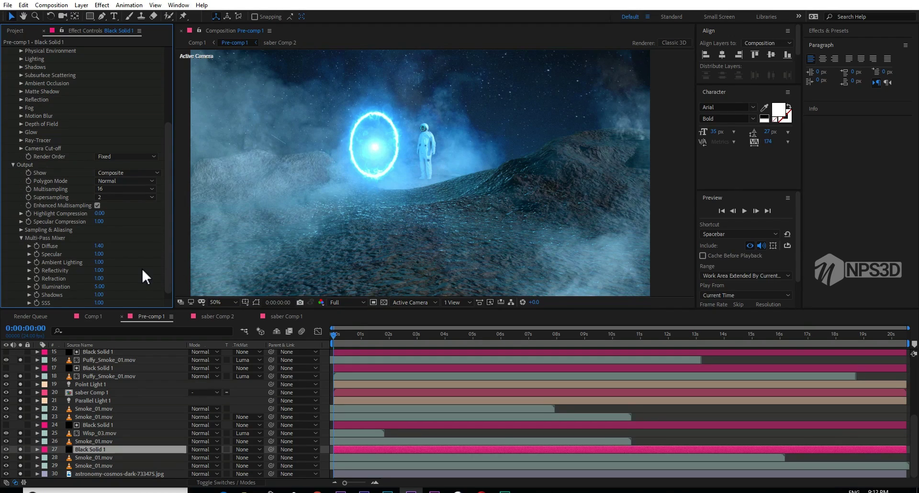
drag(98, 253, 125, 253)
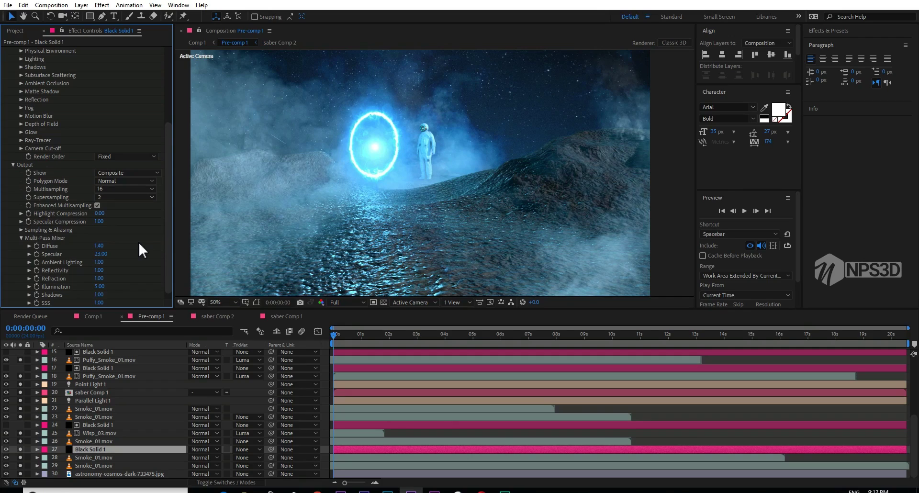
drag(99, 246, 118, 245)
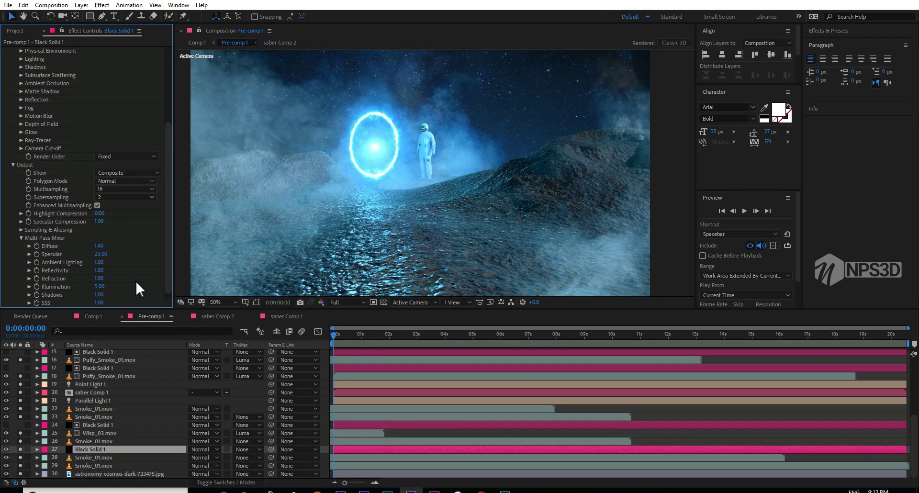
Set the Multi-Pass Mixer Illumination to 5.
click(101, 286)
text(1)
key(Return)
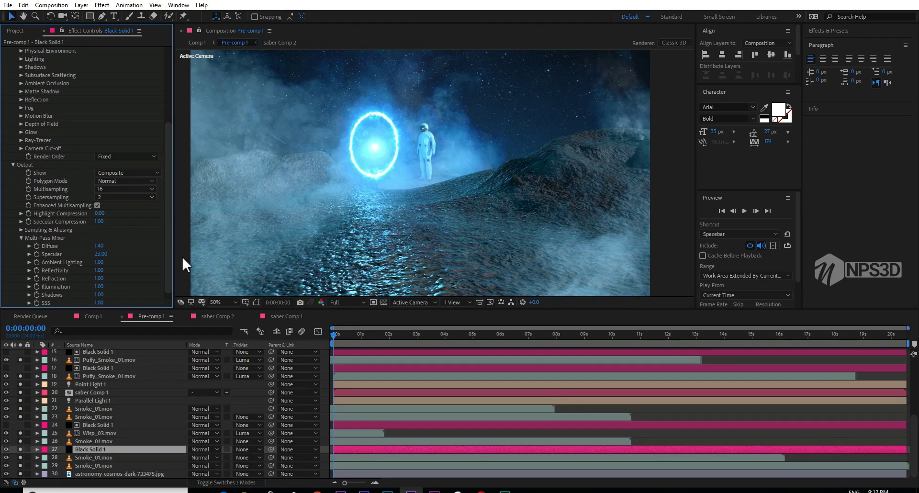
click(101, 286)
text(5)
key(Return)
Switch the timeline to the Comp 1 composition.
scroll(104, 431, up, 5)
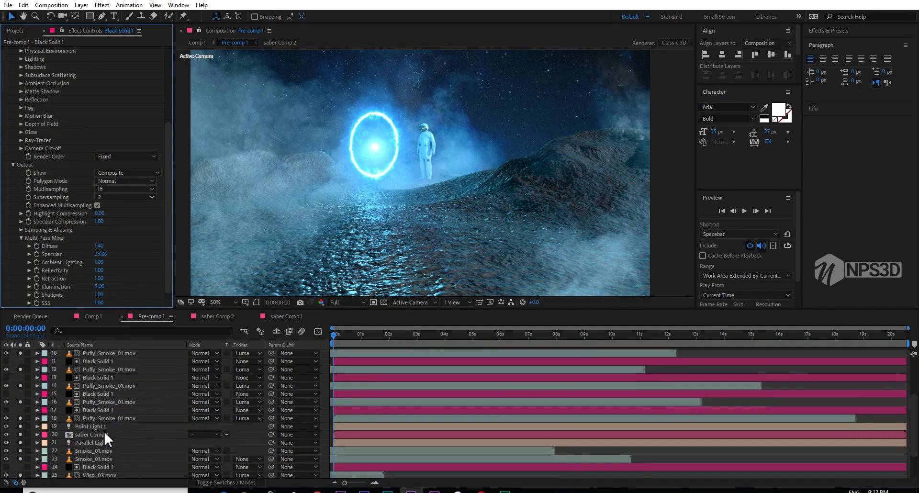
click(91, 316)
click(144, 317)
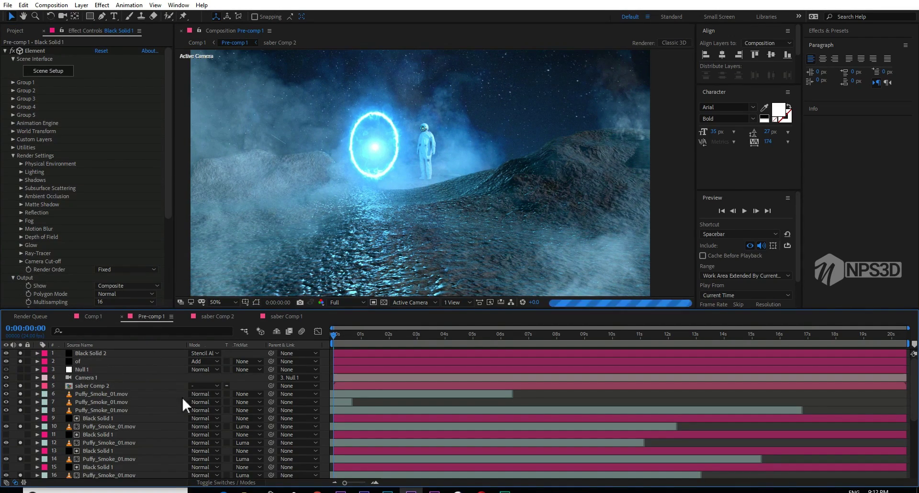
click(92, 316)
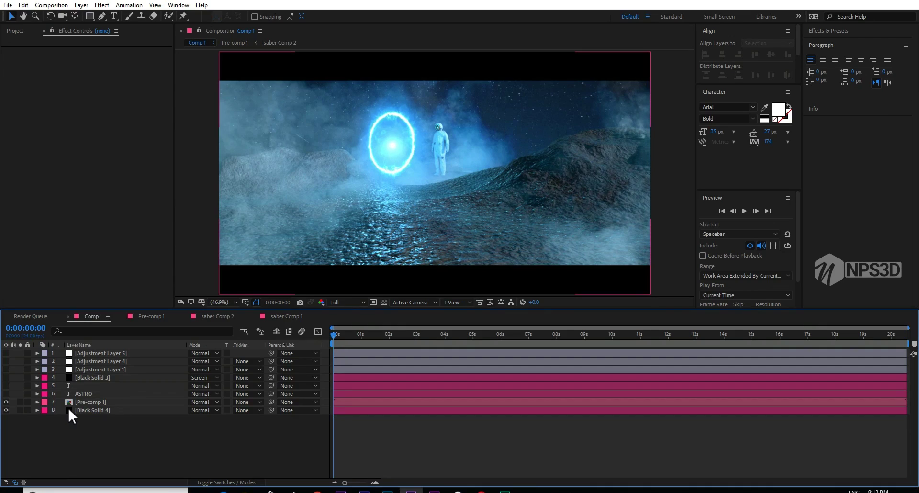
scroll(380, 257, up, 1)
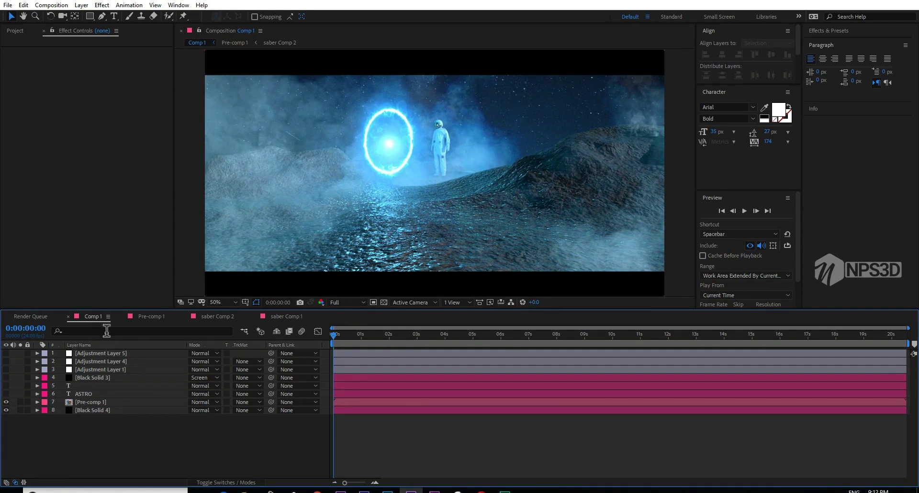
Turn on Adjustment Layers 1, 4 and 5 for Curves, Hue/Saturation and Noise.
click(83, 370)
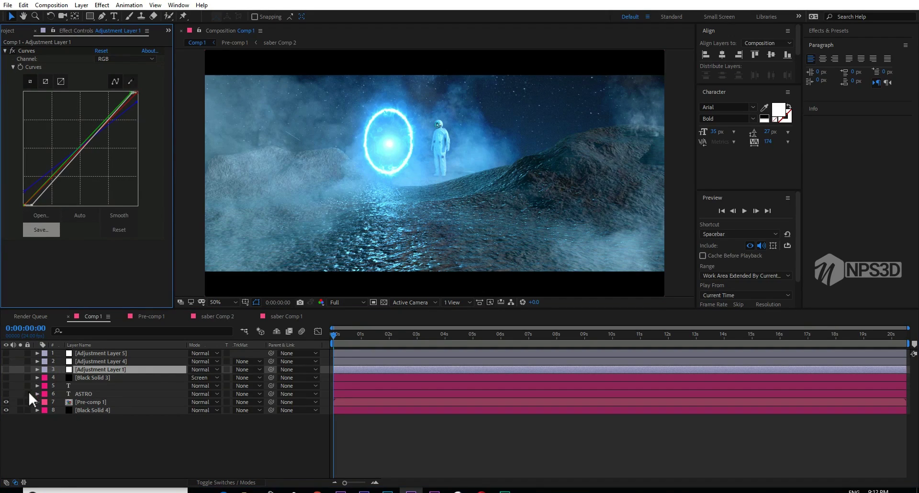
click(6, 369)
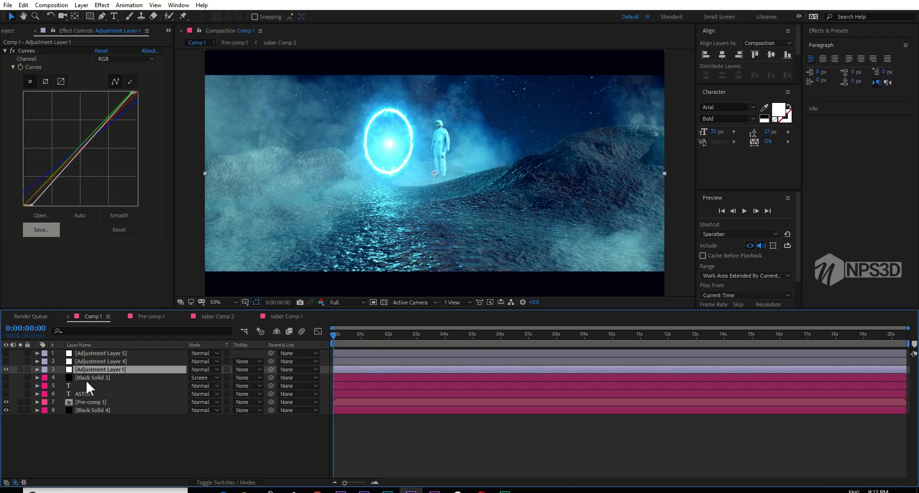
click(92, 365)
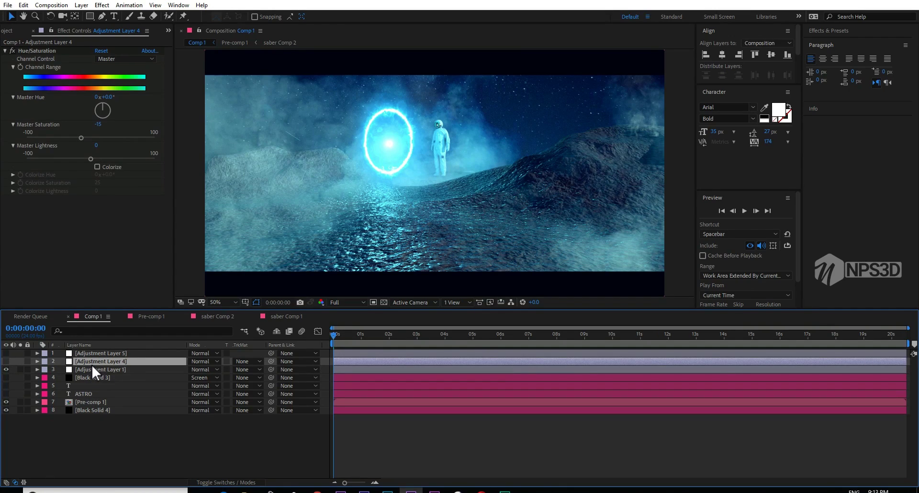
click(6, 361)
click(76, 354)
click(6, 353)
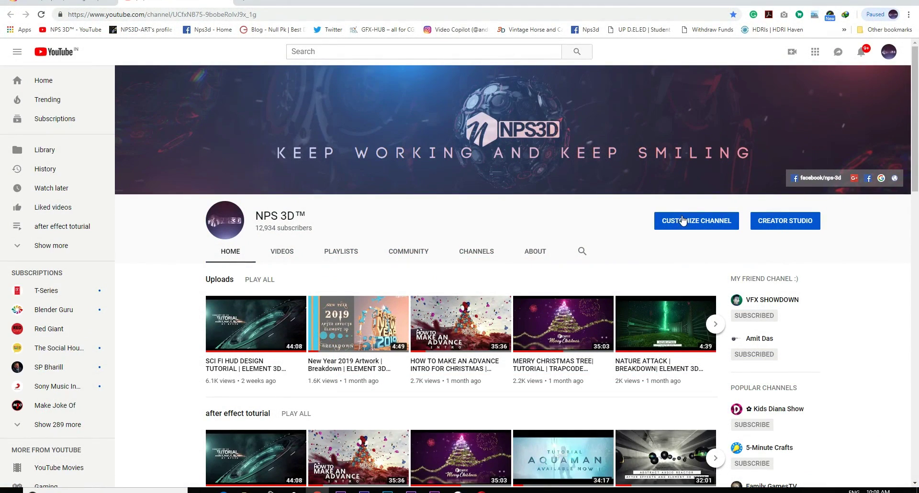
scroll(912, 275, down, 6)
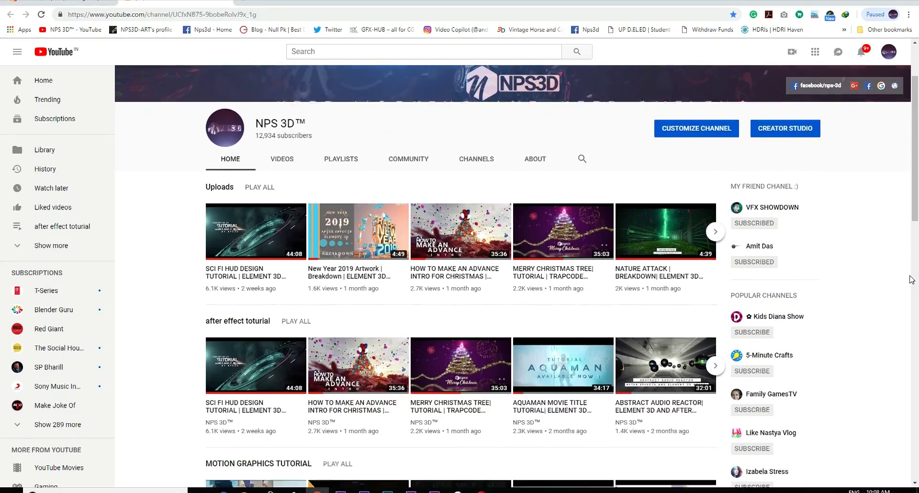
scroll(912, 279, down, 9)
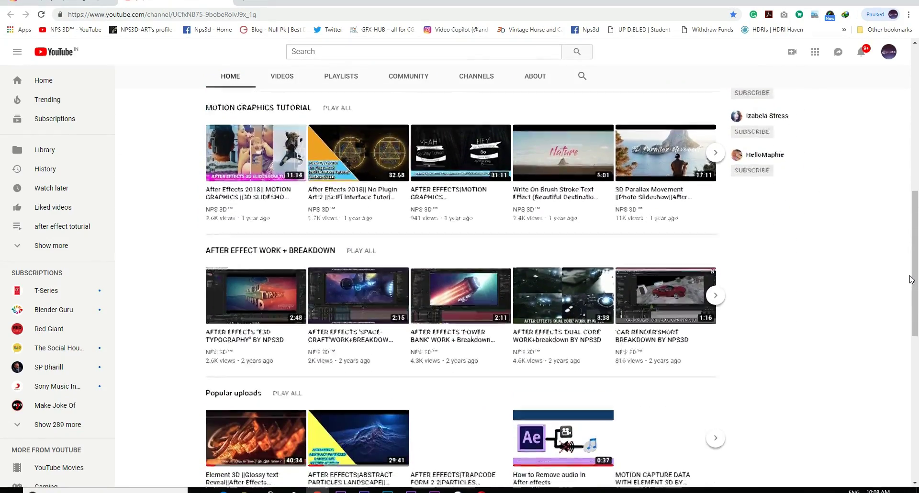
key(Home)
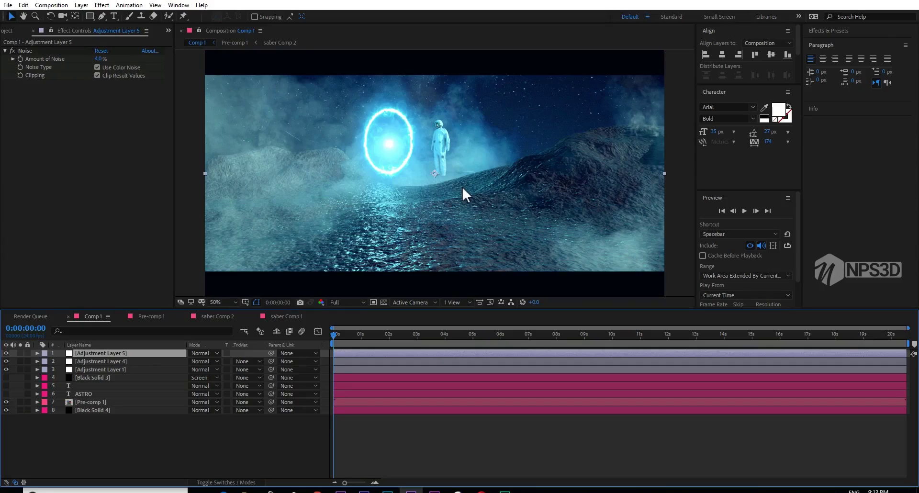